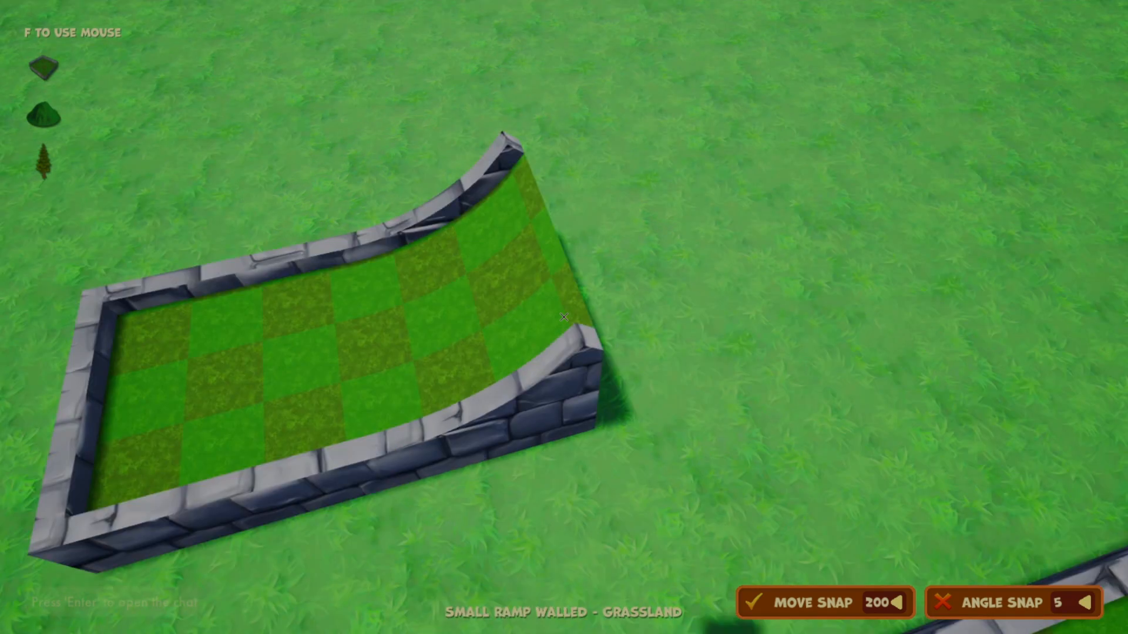
- Place a Grassland Simple Lane 2 Wall piece directly against the high end of the walled ramp
key("Tab")
left_click(564, 211)
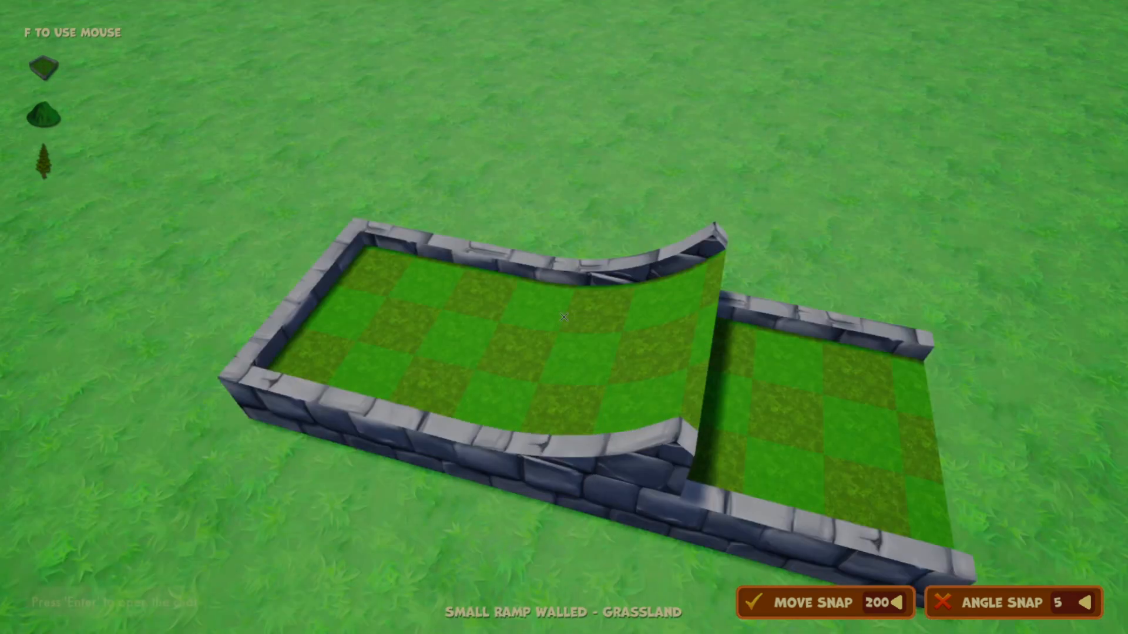
key("d")
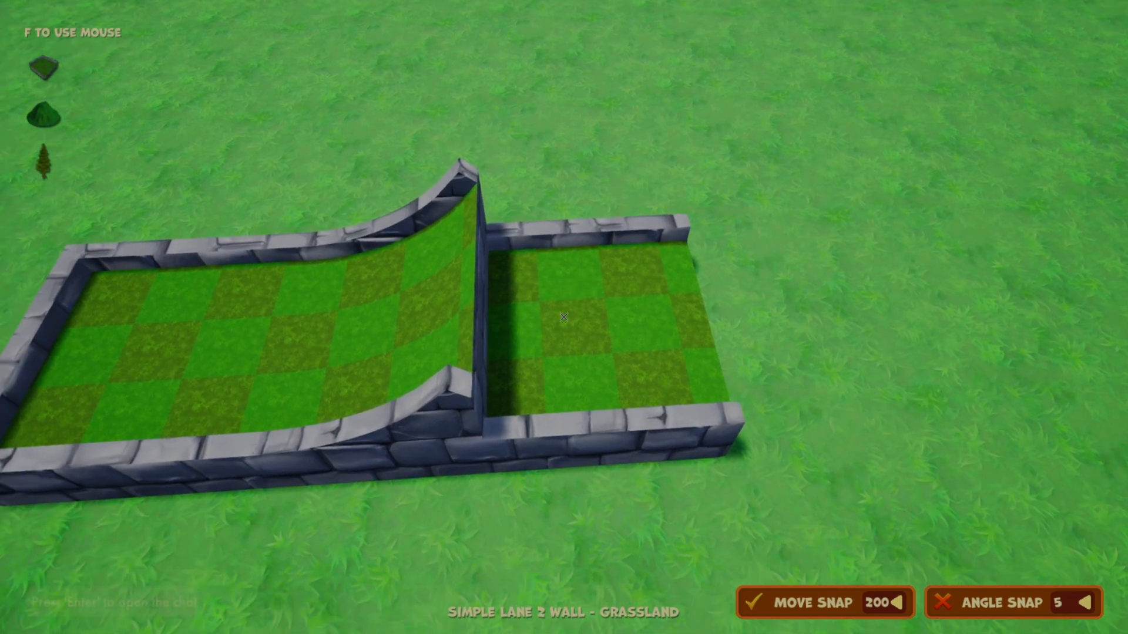
- Move the two-wall lane 200 units along the Y axis, away from the ramp
left_click(564, 317)
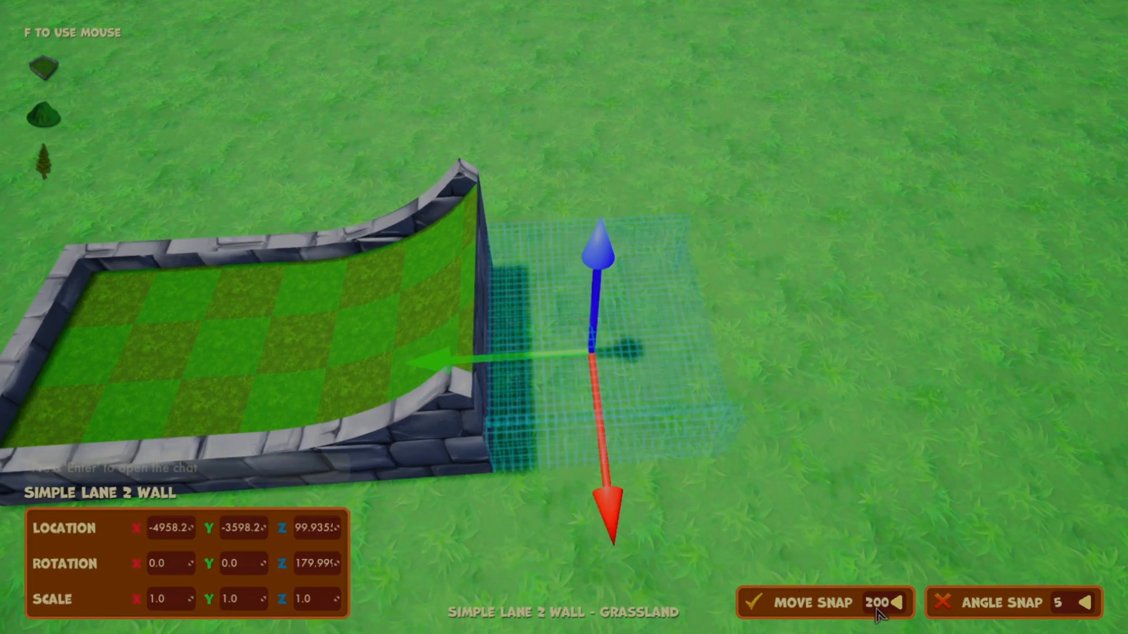
key("f")
key("s")
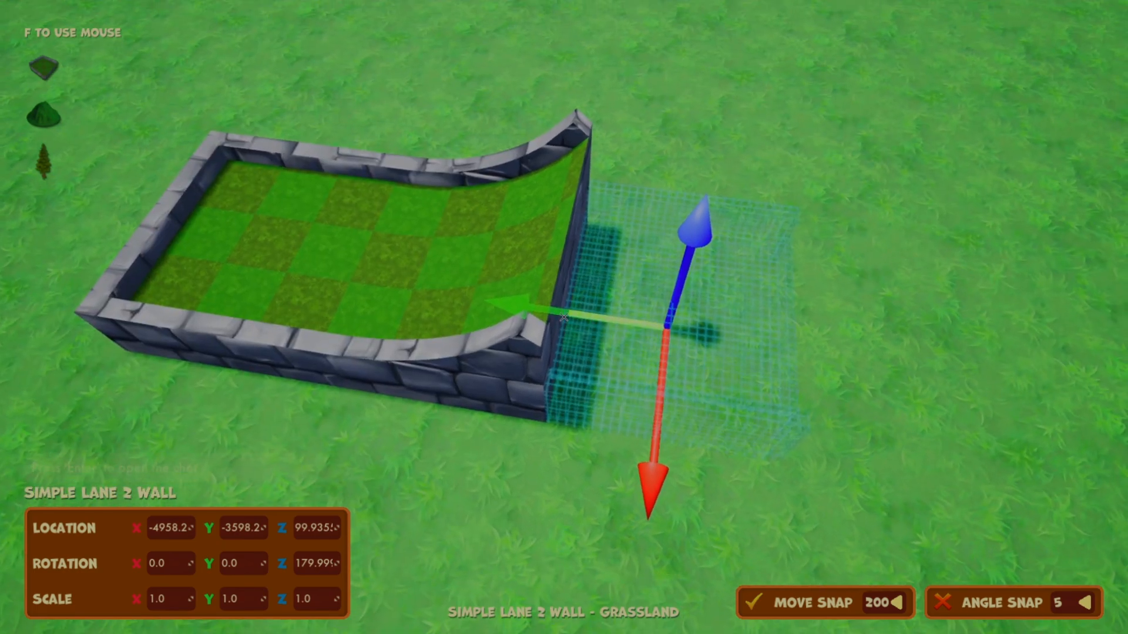
left_click_drag(563, 317, 993, 378)
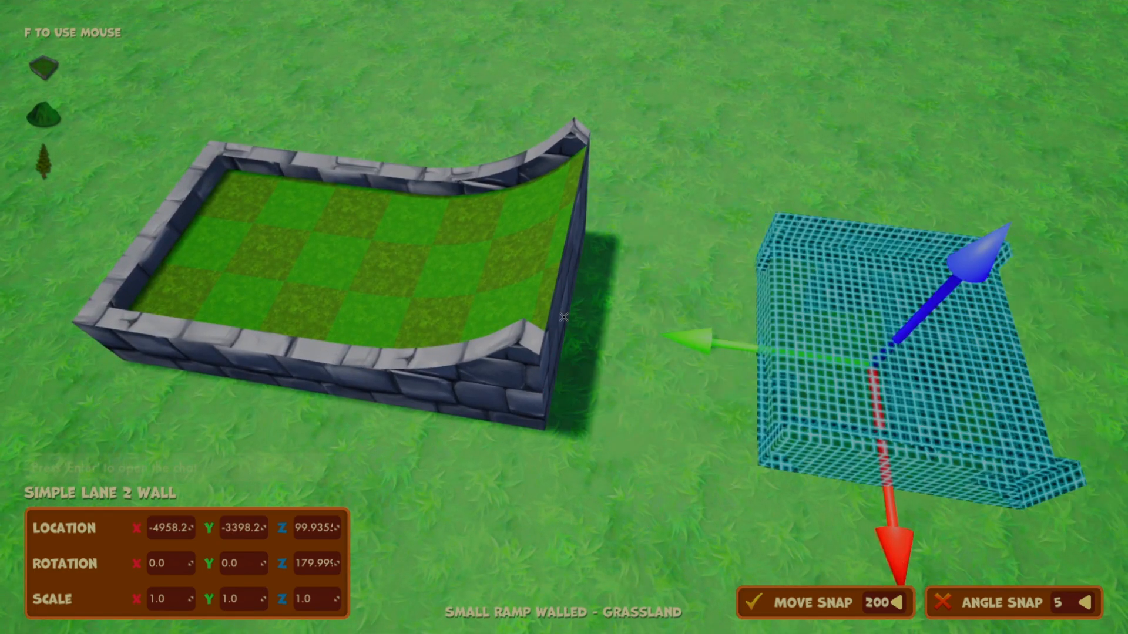
key("w")
left_click(564, 317)
key("a")
key("d")
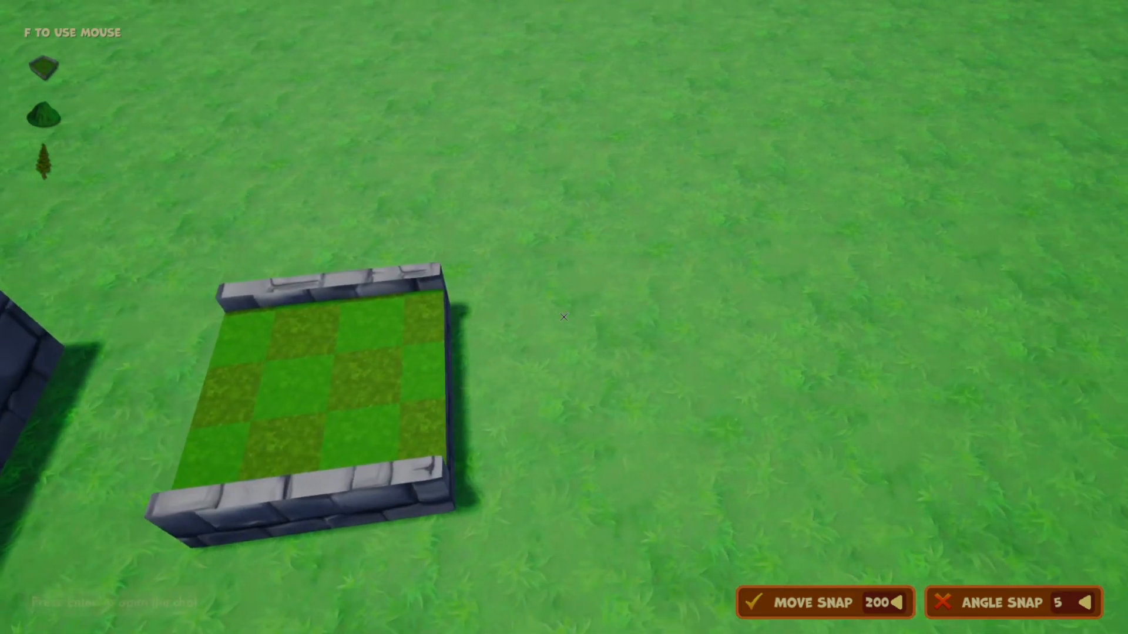
- Enable angle snapping and set its increment to 45 degrees
key("a")
key("f")
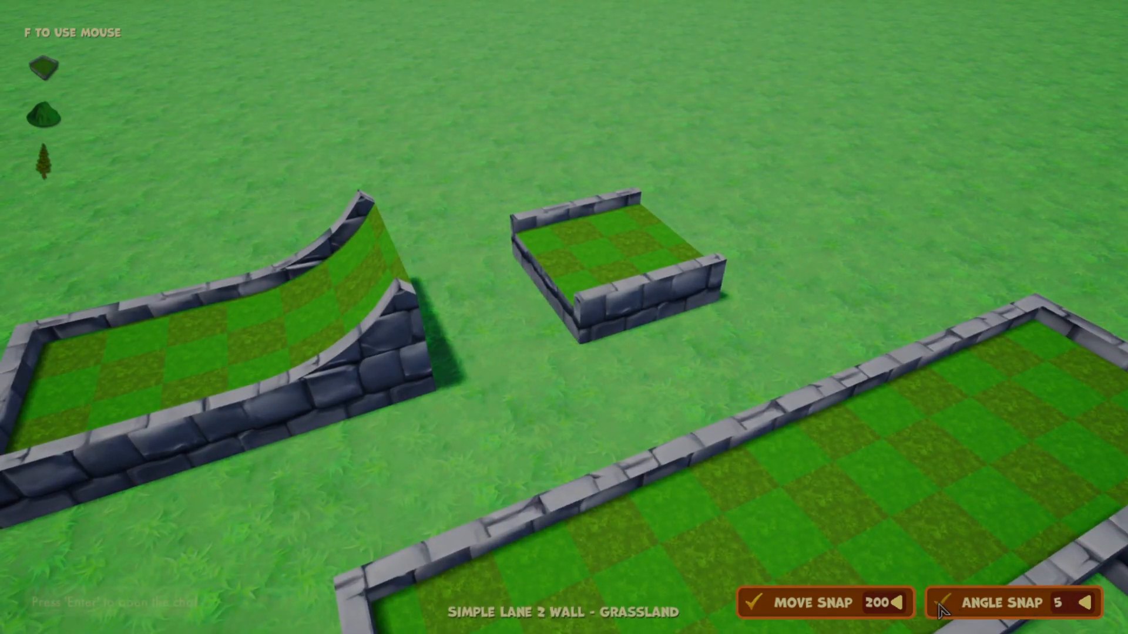
left_click(1073, 607)
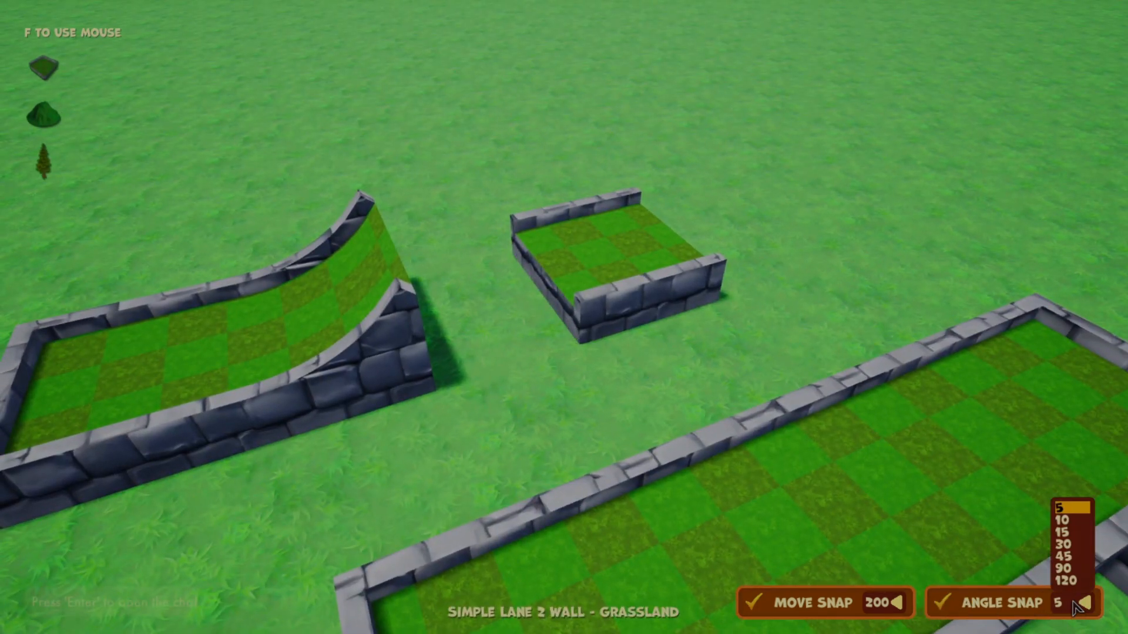
left_click(1075, 557)
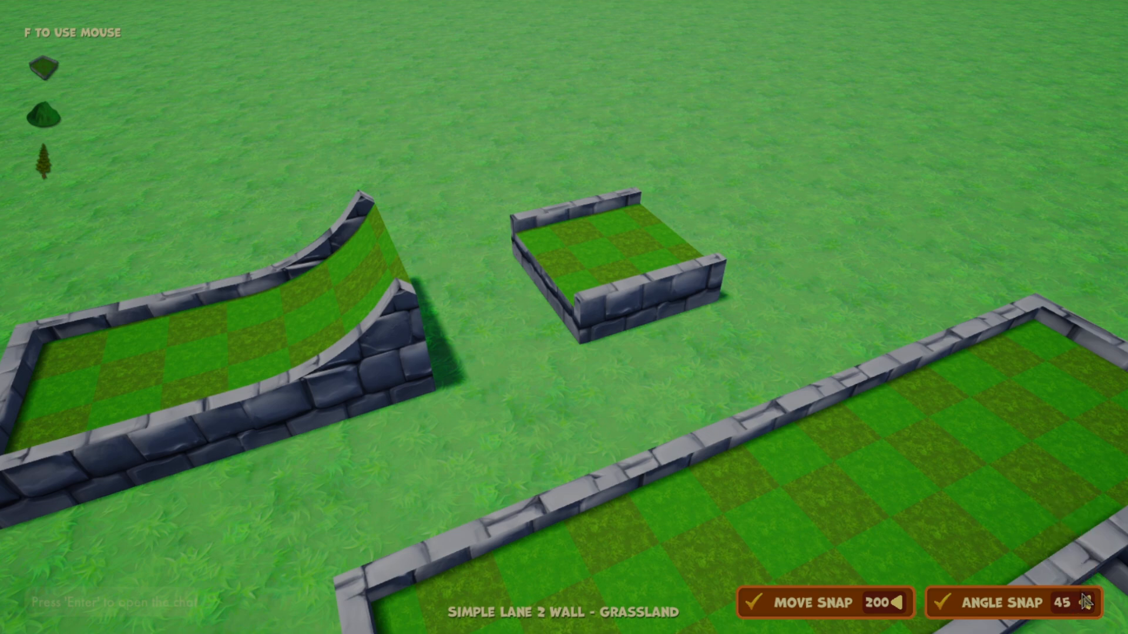
key("f")
key("w")
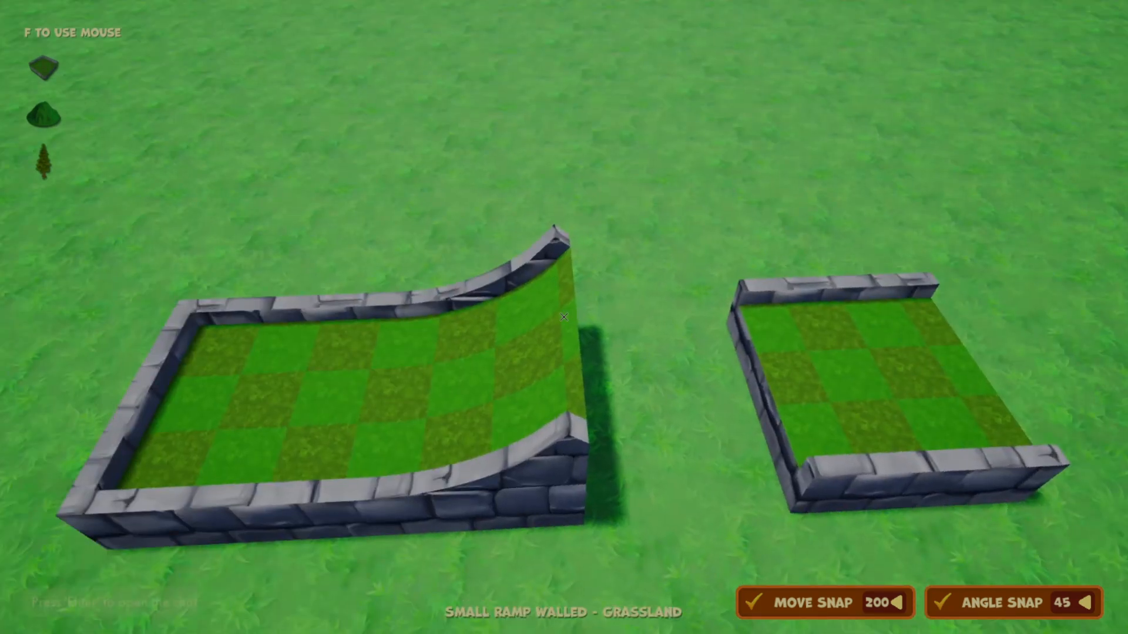
key("f")
left_click(1070, 602)
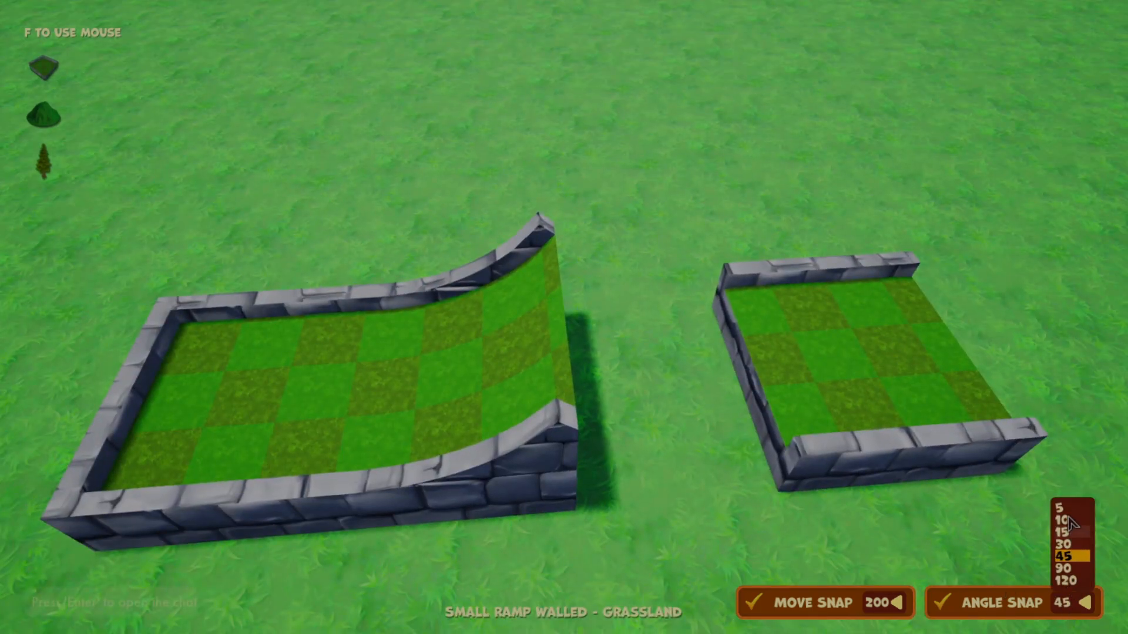
left_click(1073, 612)
key("f")
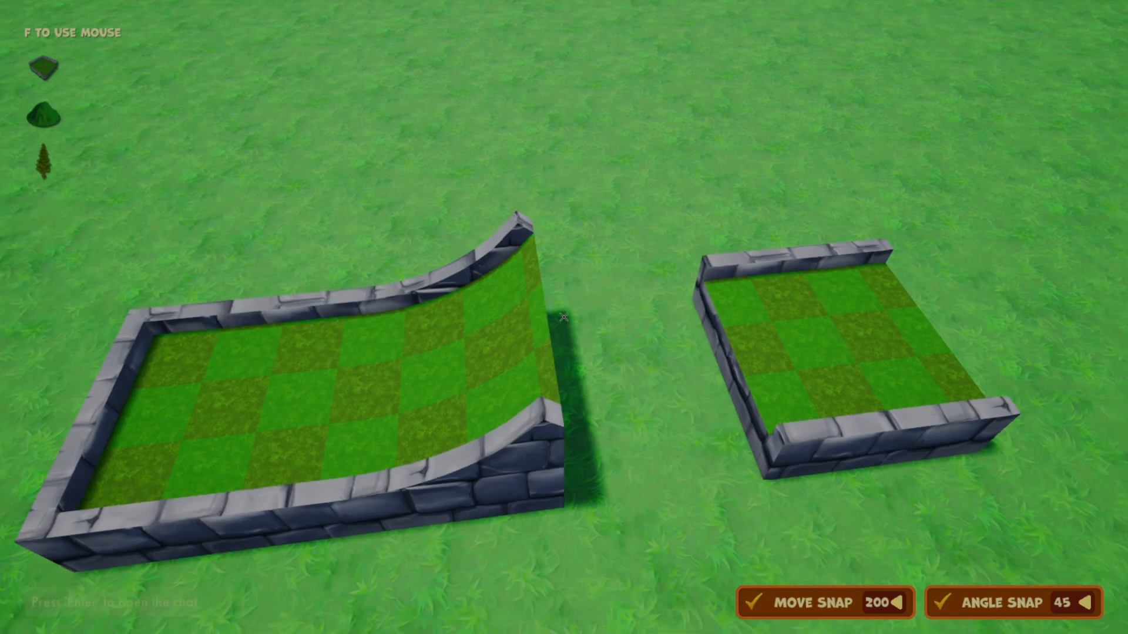
- Rotate the two-wall lane 45 degrees about the Z axis and turn off move and angle snapping
key("w")
left_click(564, 317)
key("e")
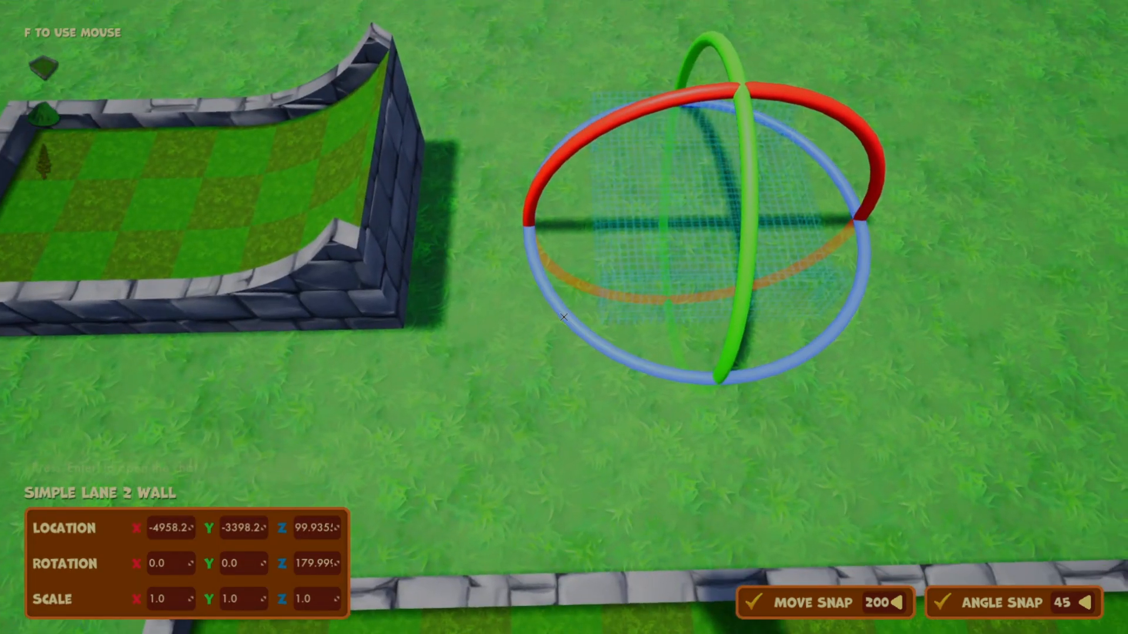
left_click_drag(563, 317, 663, 370)
right_click(564, 317)
key("x")
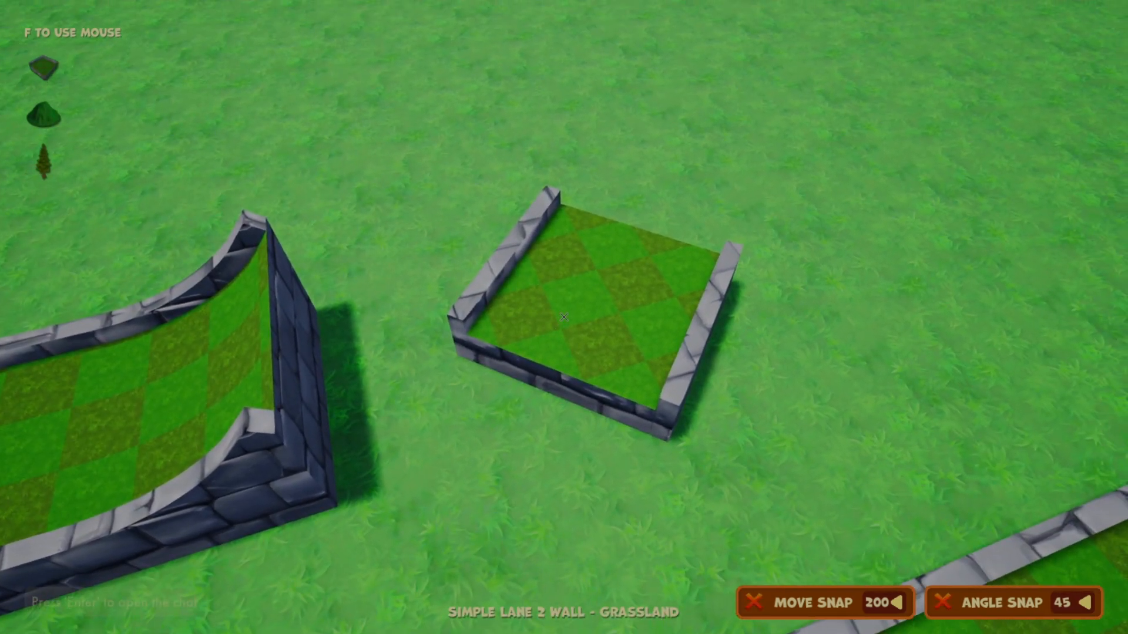
- Set the two-wall lane's Z location to 100 and its Y rotation to 36 degrees
left_click(563, 317)
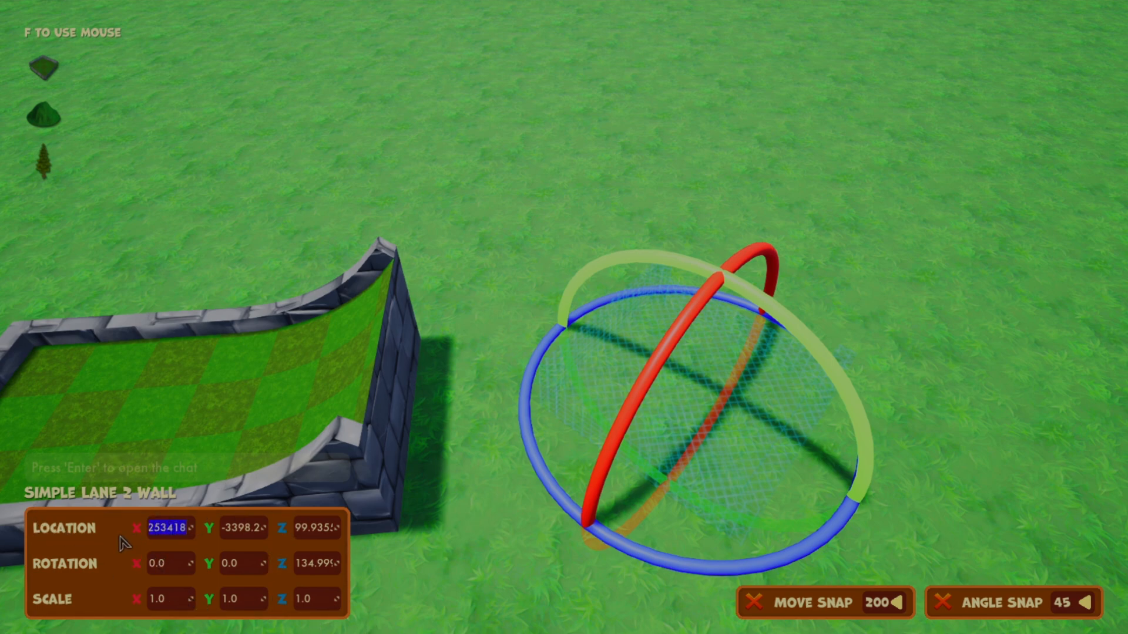
left_click_drag(312, 529, 347, 530)
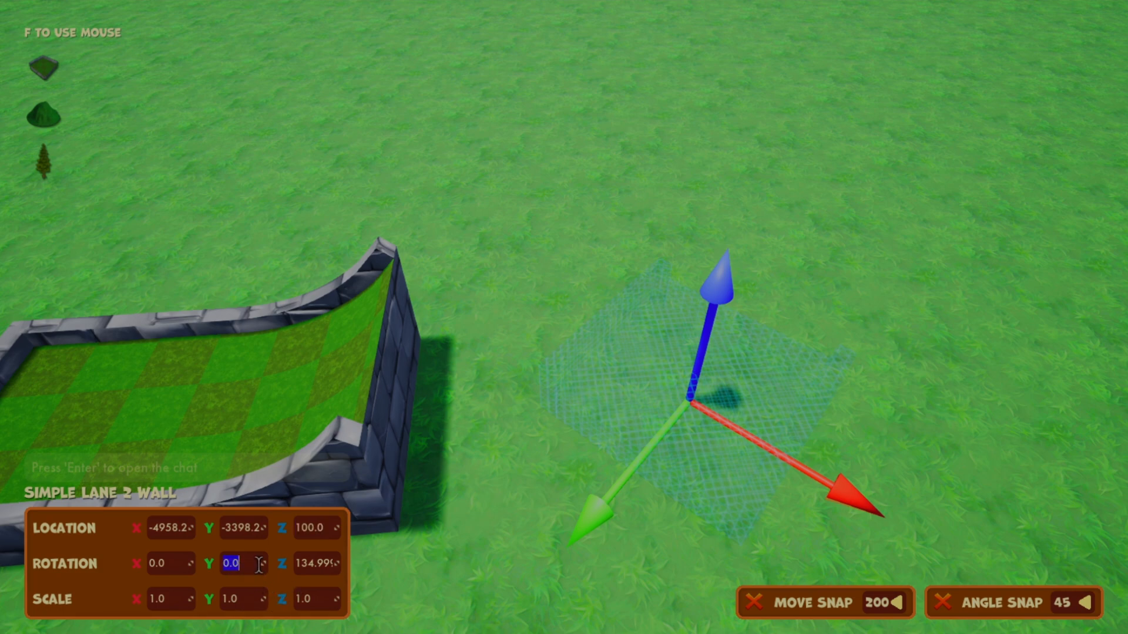
key("Return")
left_click(597, 203)
key("f")
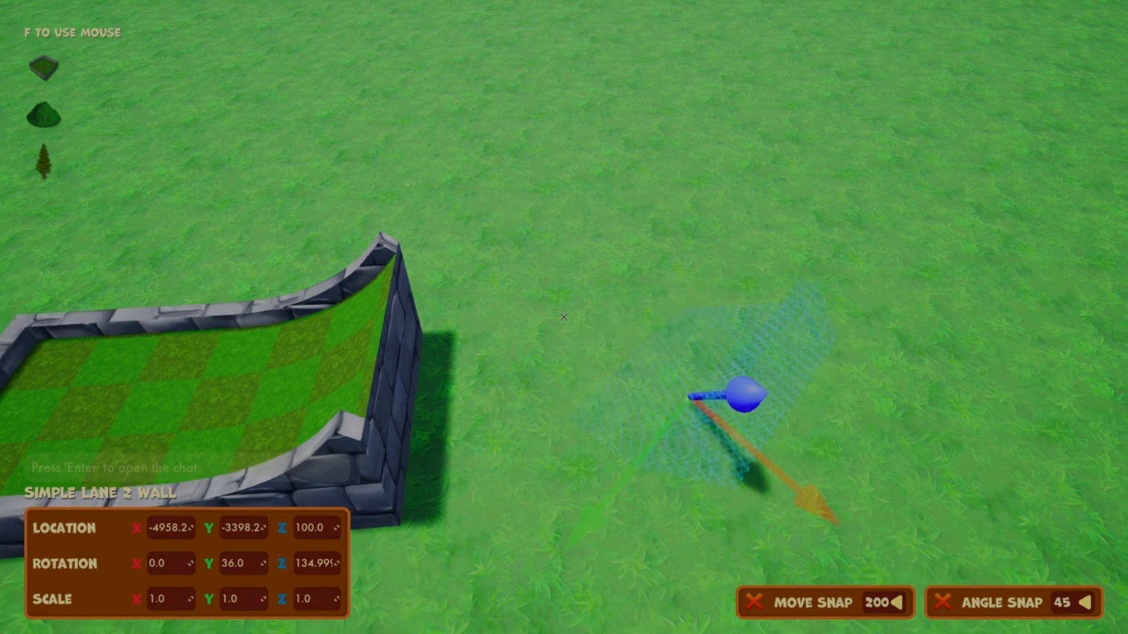
- Stretch the tilted two-wall lane to a Z scale of about 4.28
left_click(564, 318)
left_click(564, 317)
key("f")
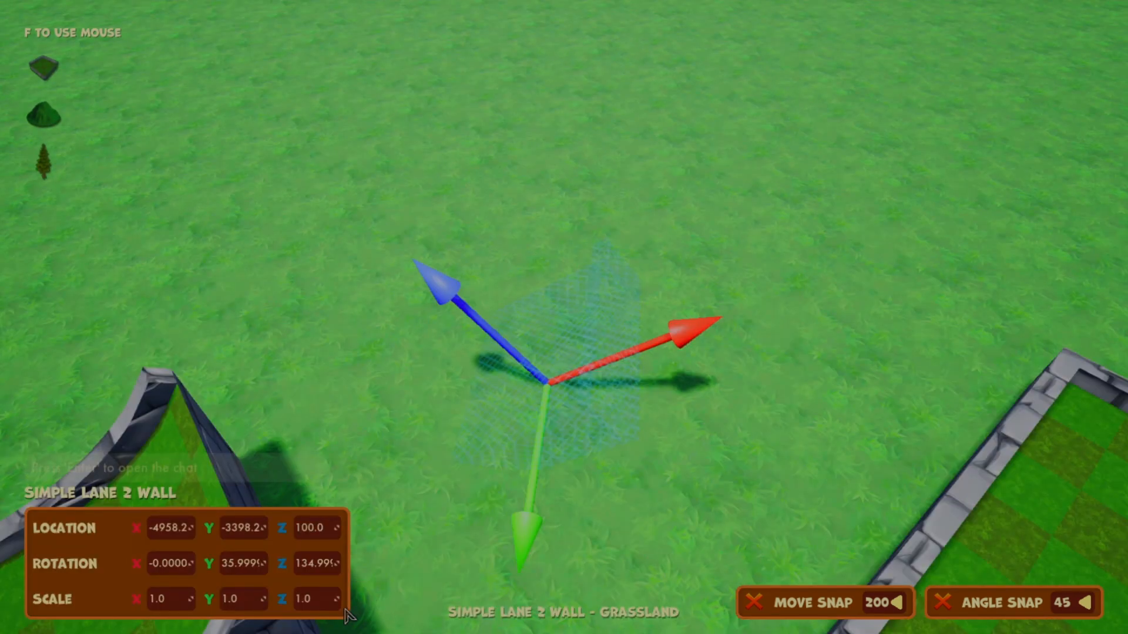
left_click_drag(317, 599, 447, 608)
left_click_drag(317, 599, 282, 600)
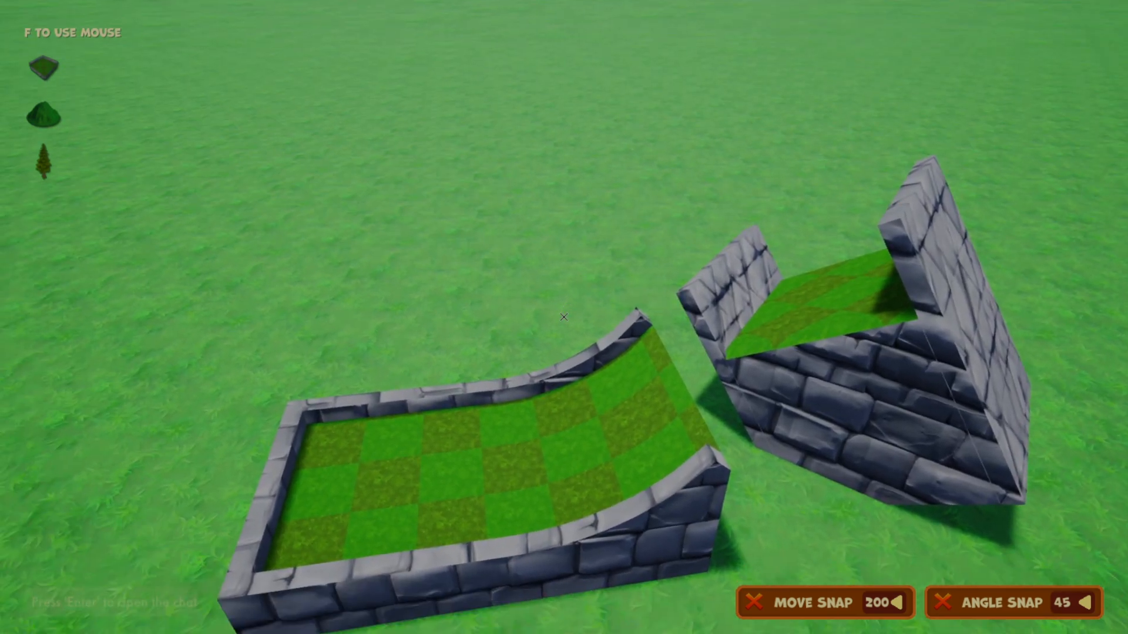
- Select the three-wall lane, the ramp and the tilted lane together and place a duplicate of the group beside the originals
key("w")
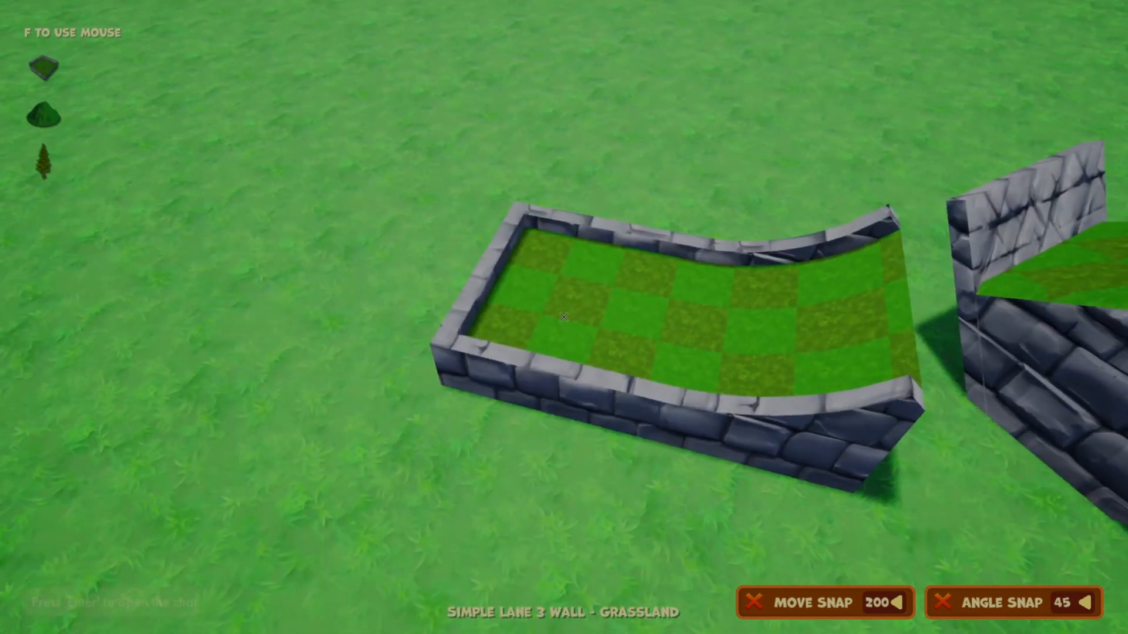
left_click(564, 317)
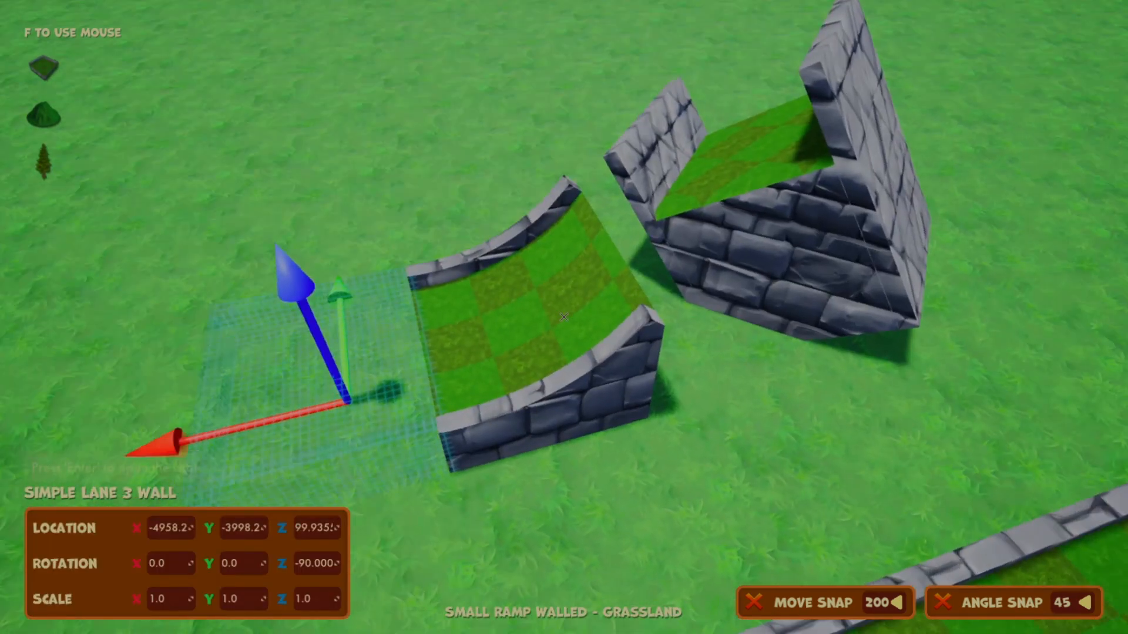
left_click(564, 317, "ctrl")
key("Delete")
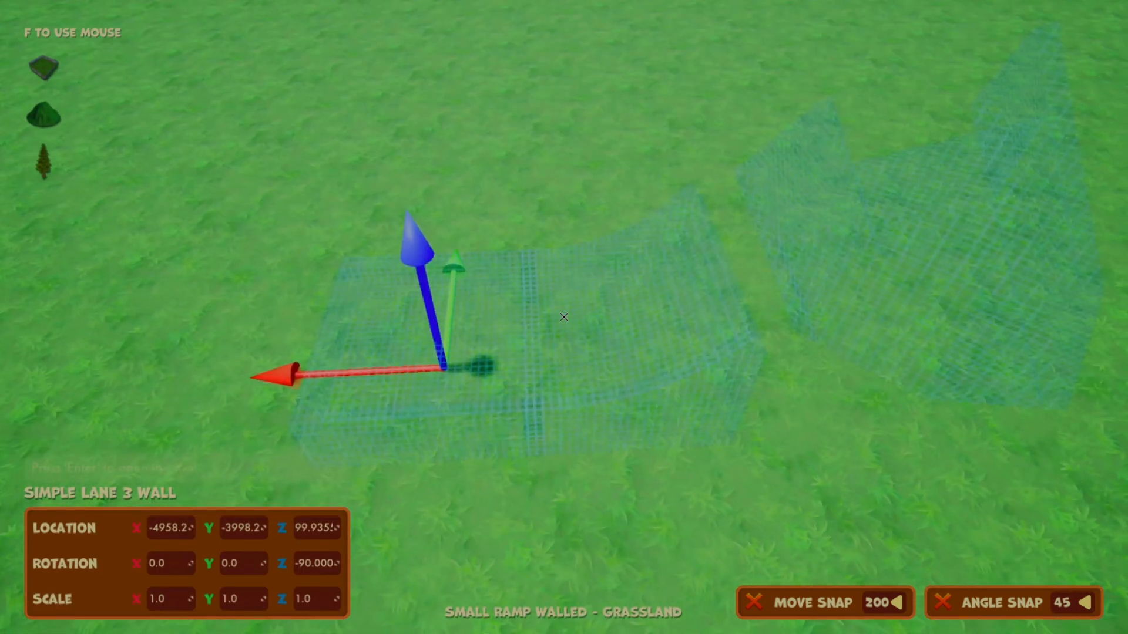
left_click_drag(564, 317, 564, 317)
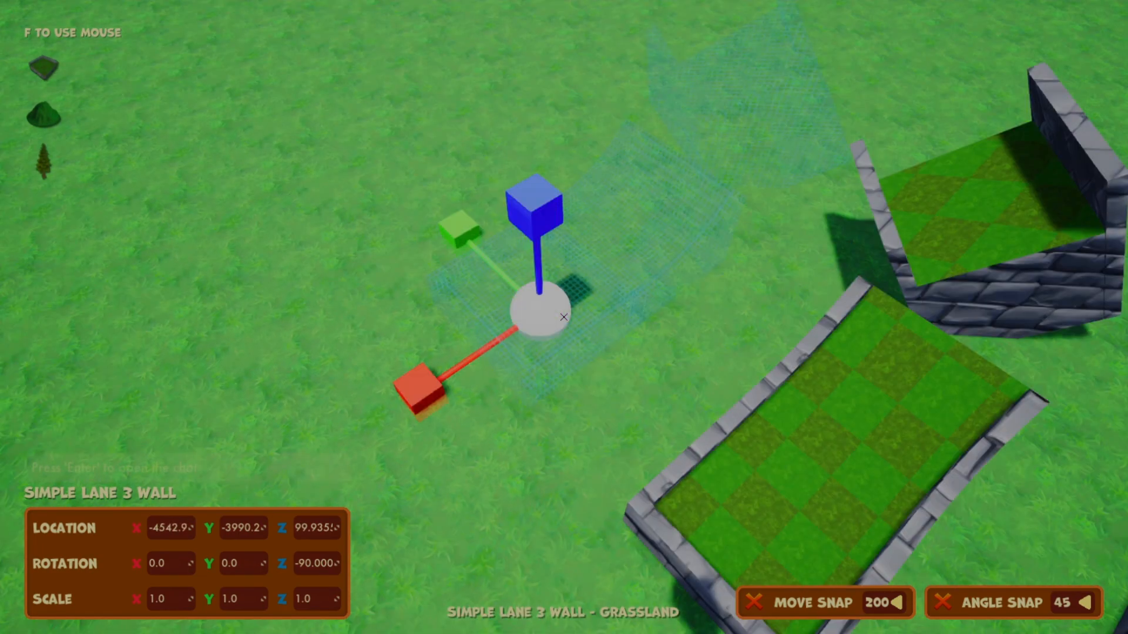
- Rotate the duplicated group about the Z axis so the three-wall lane's Z rotation is about -121 degrees
key("e")
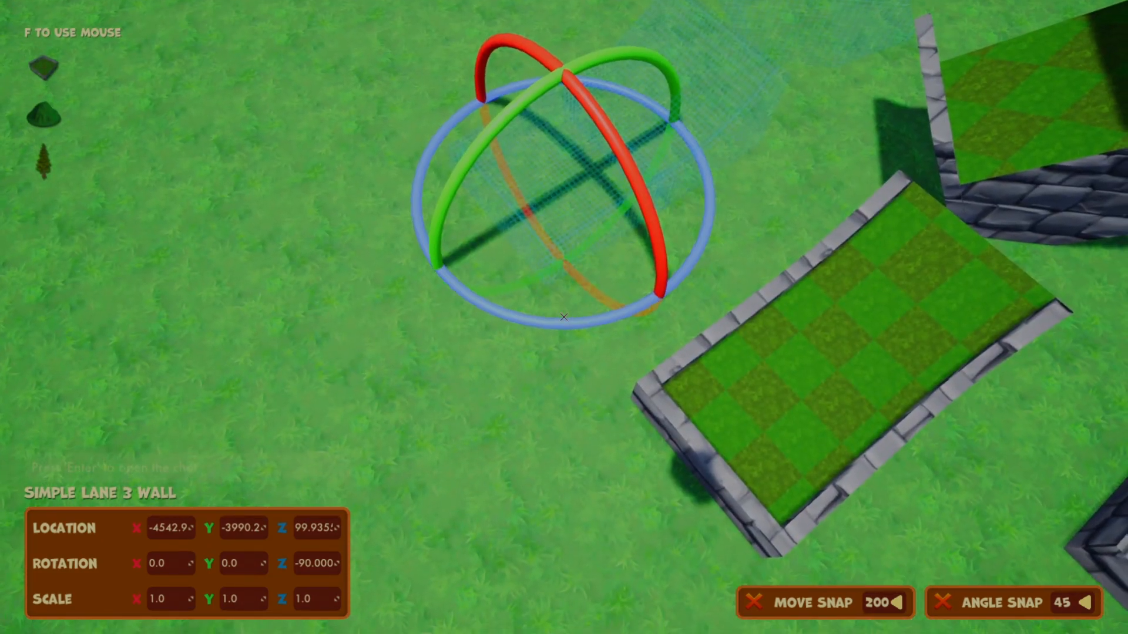
left_click_drag(564, 317, 564, 318)
key("w")
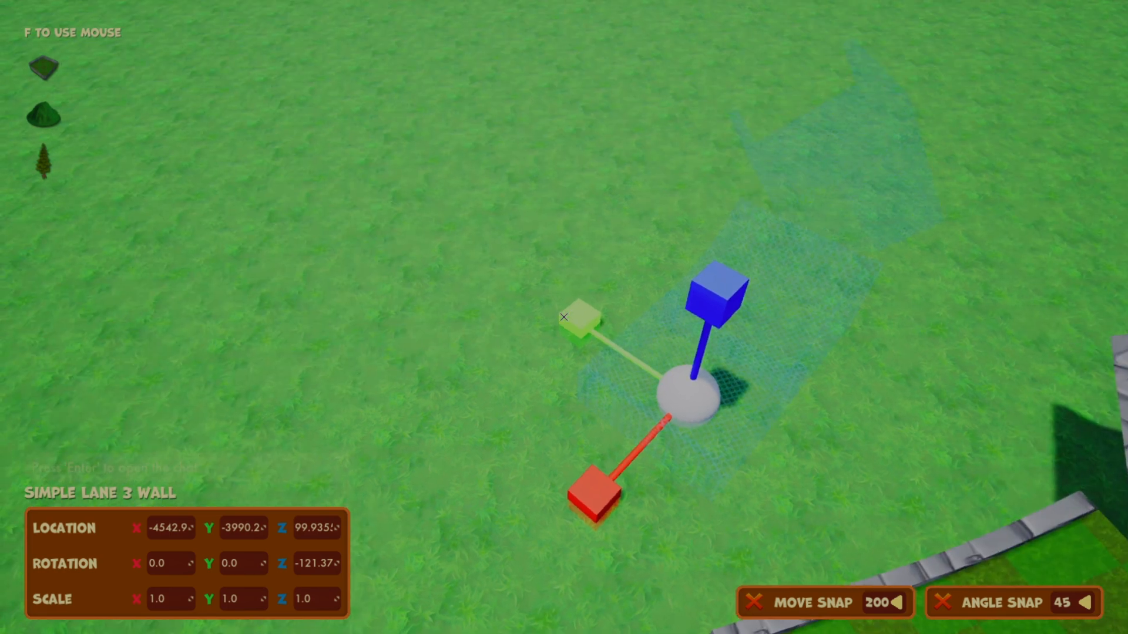
- Reselect the duplicated tilted lane, ramp and three-wall lane and scale them to about 0.79 along X and 1.35 along Y
left_click(564, 317)
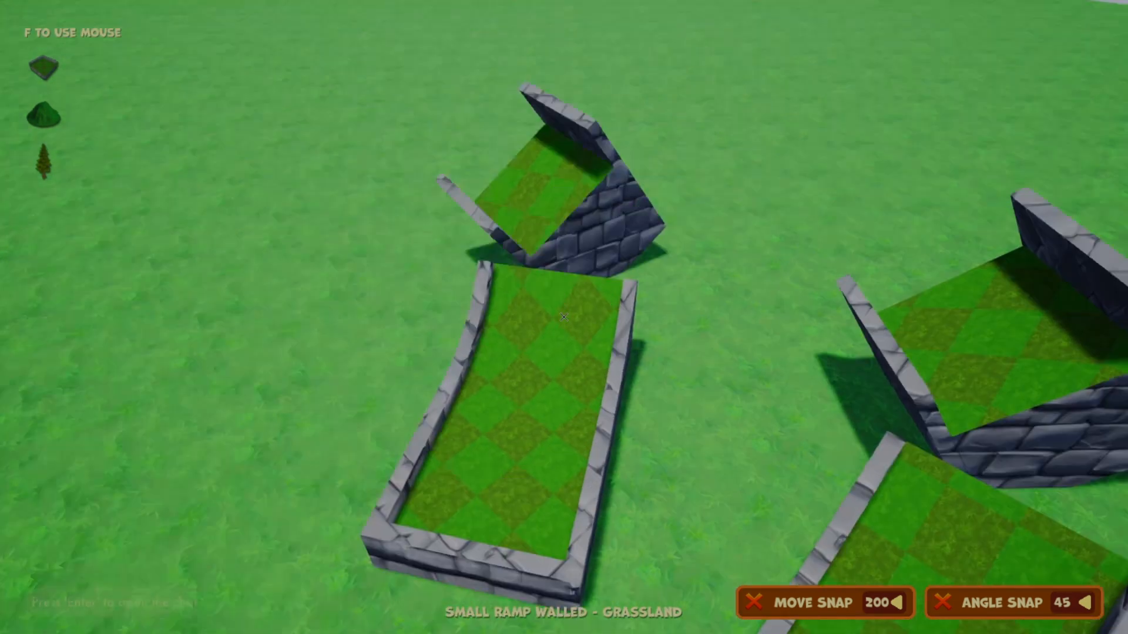
left_click(564, 317)
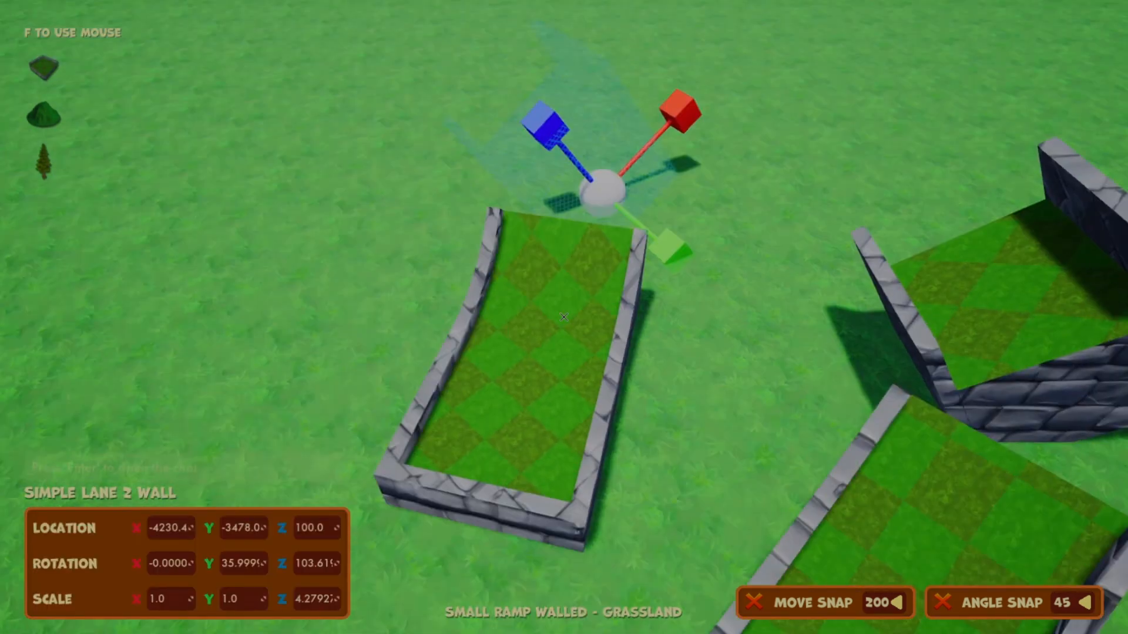
left_click(564, 317)
left_click(563, 318)
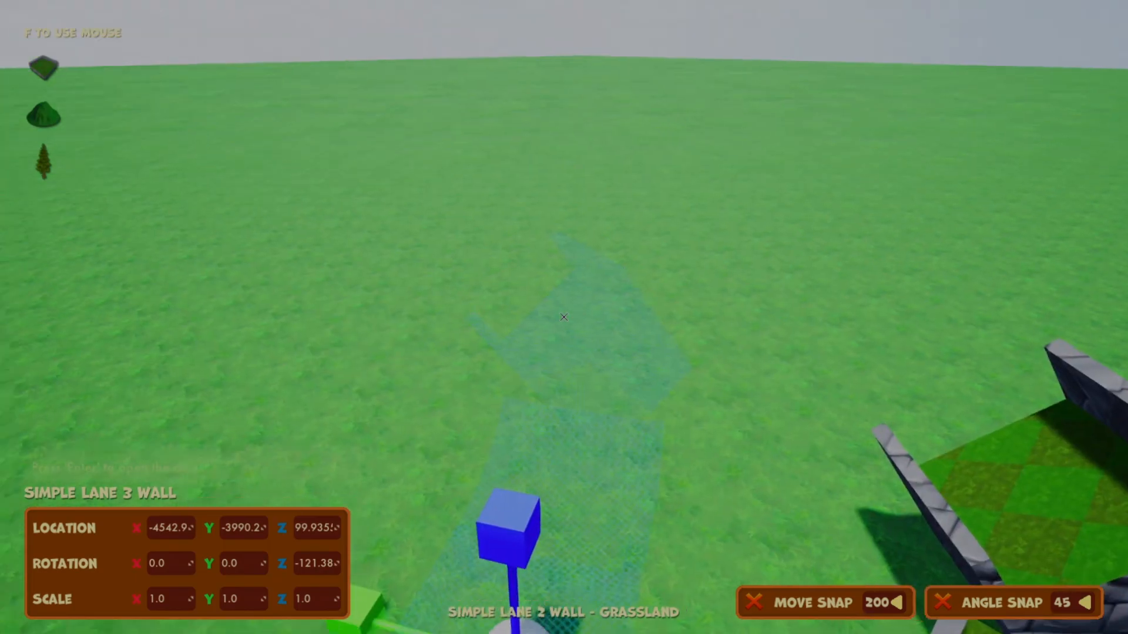
left_click_drag(564, 318, 564, 317)
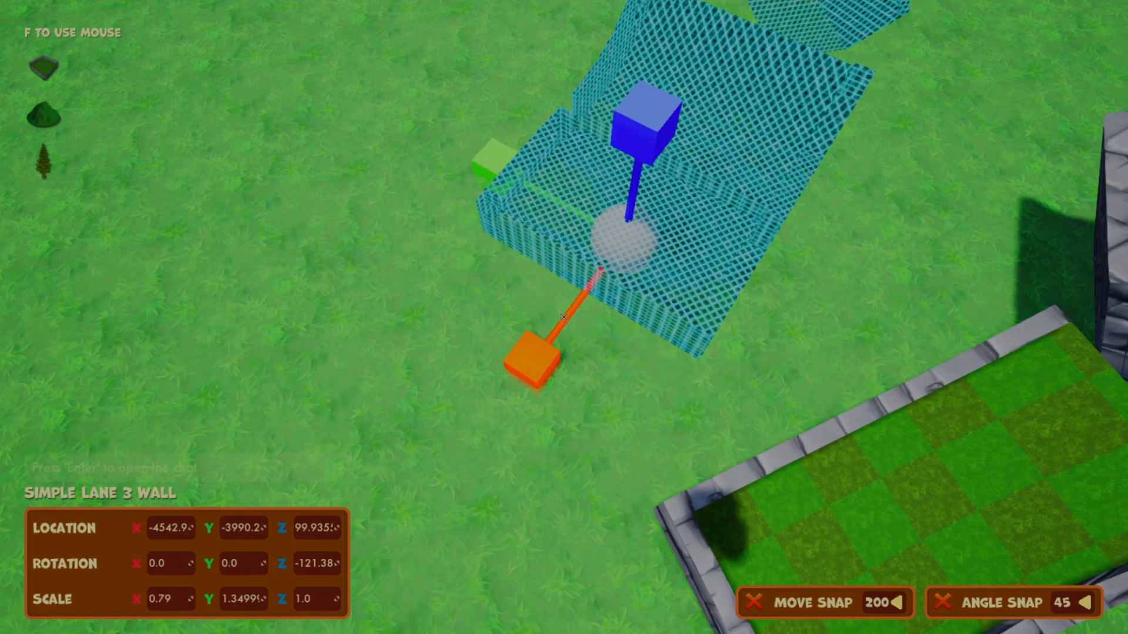
right_click(563, 317)
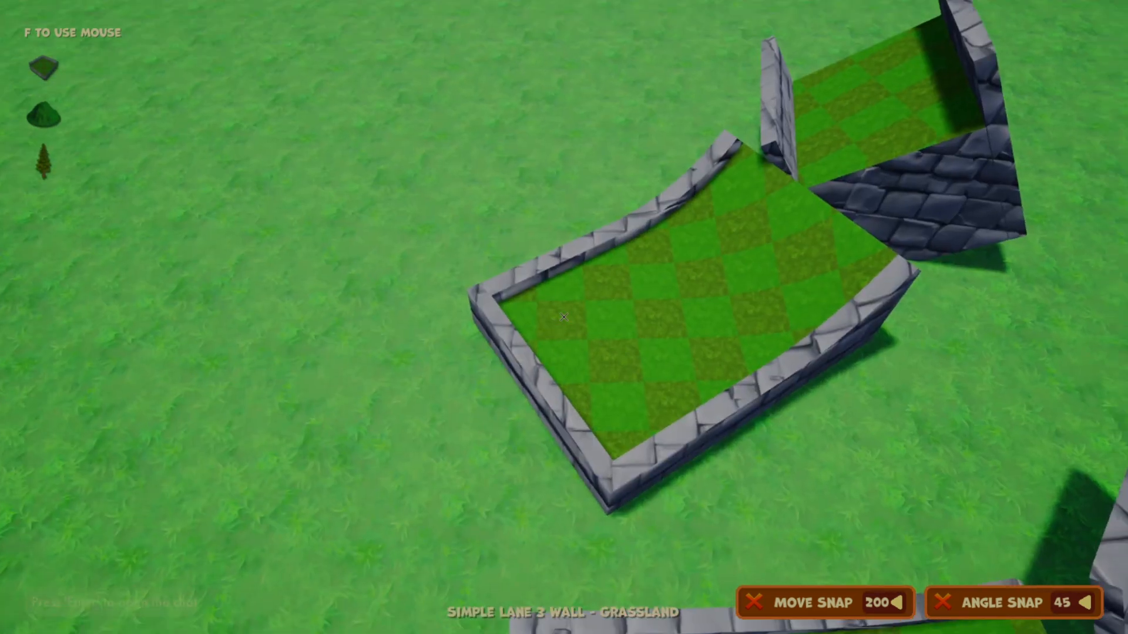
left_click(564, 317)
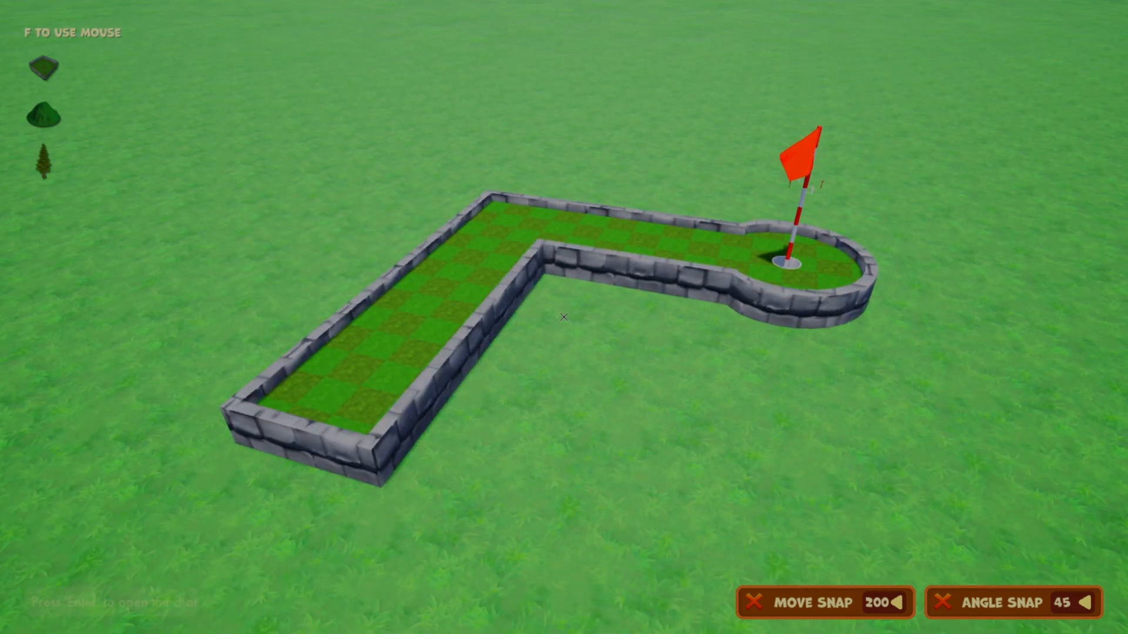
- Place a Simple Lane 2 Wall piece in the Winterland theme and another in the Jade Temple theme on the grass
key("f")
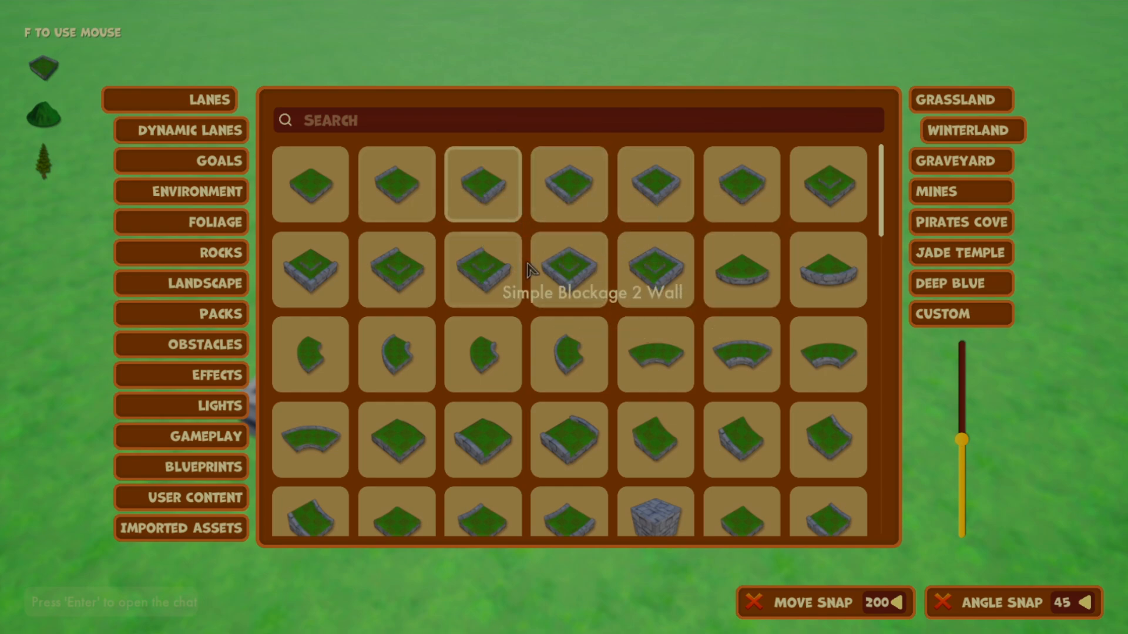
left_click(483, 184)
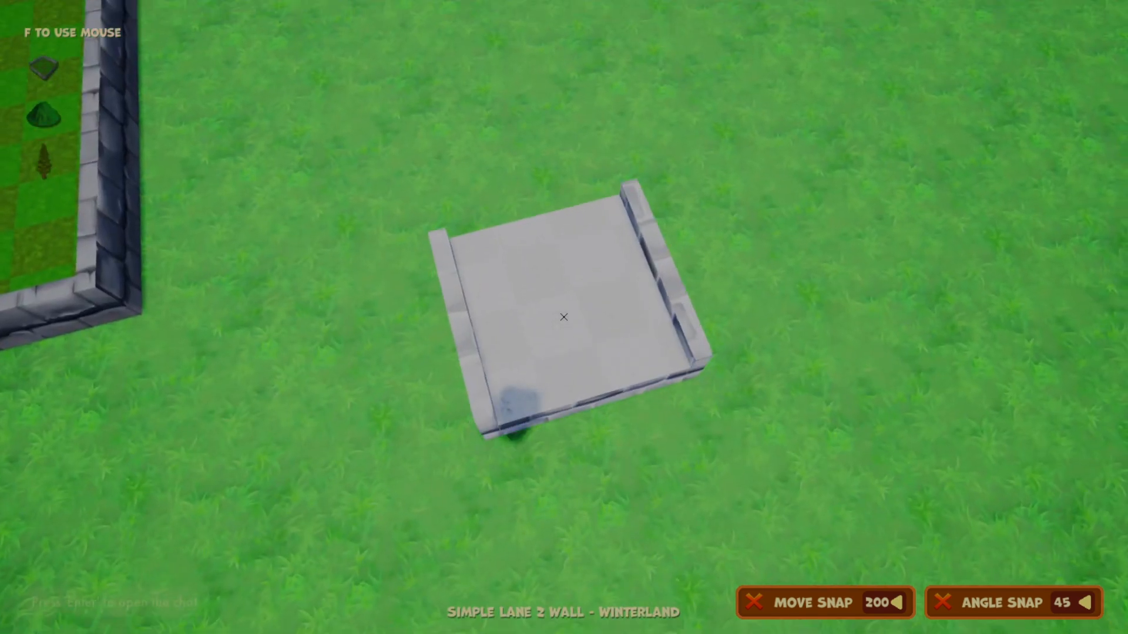
key("Tab")
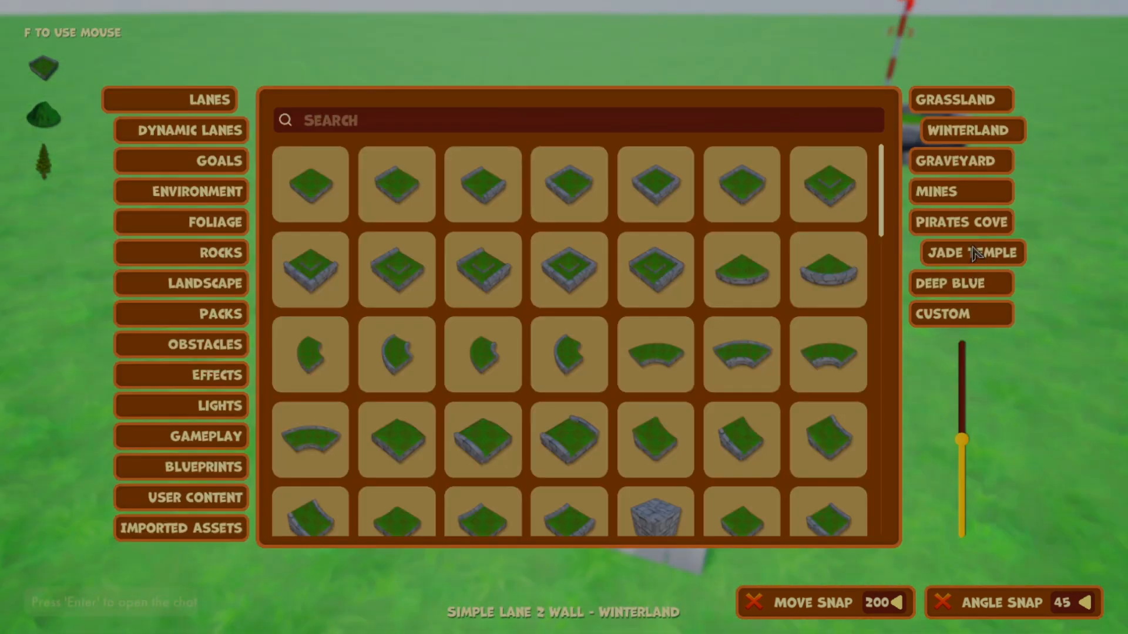
left_click(537, 197)
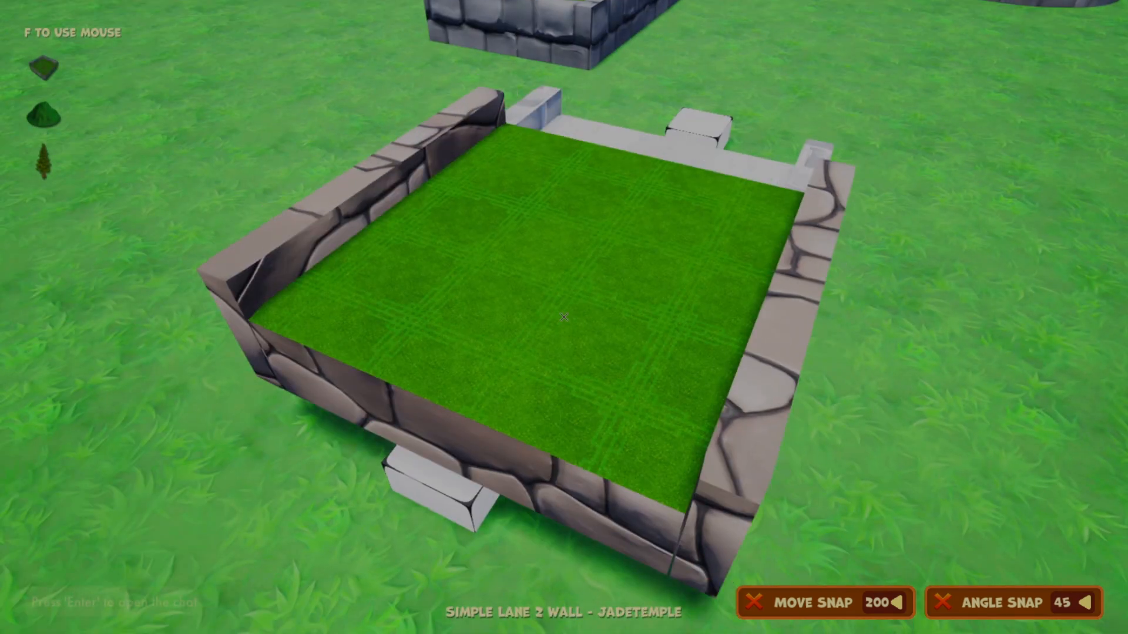
- Place a Simple Lane 2 Wall piece in the Deep Blue theme against the open end of the Jade Temple lane
key("Tab")
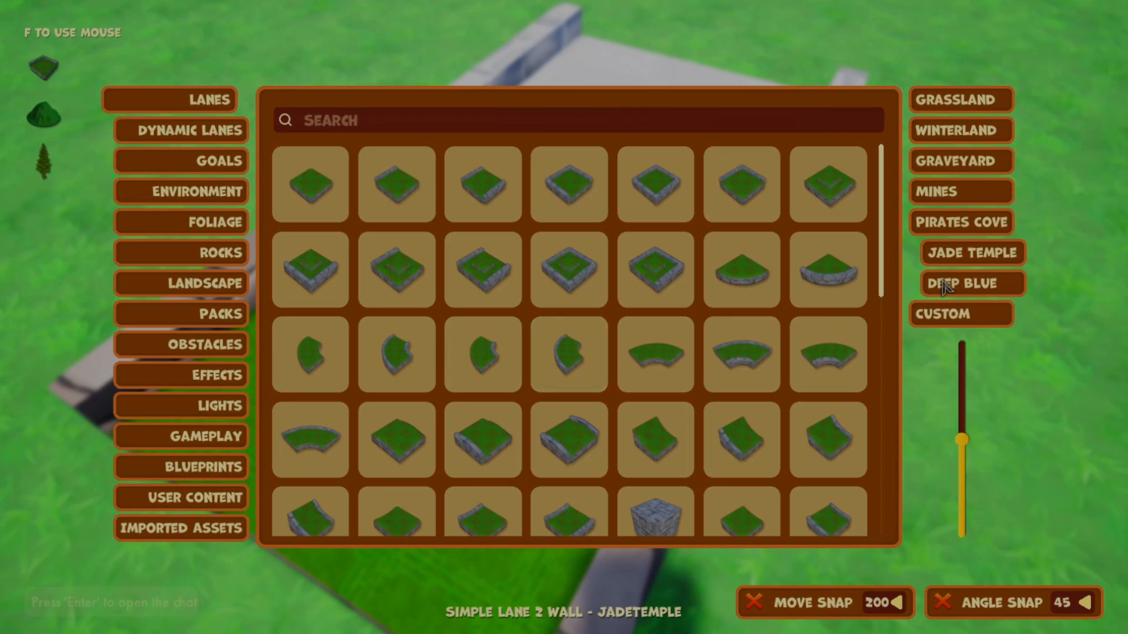
left_click(540, 194)
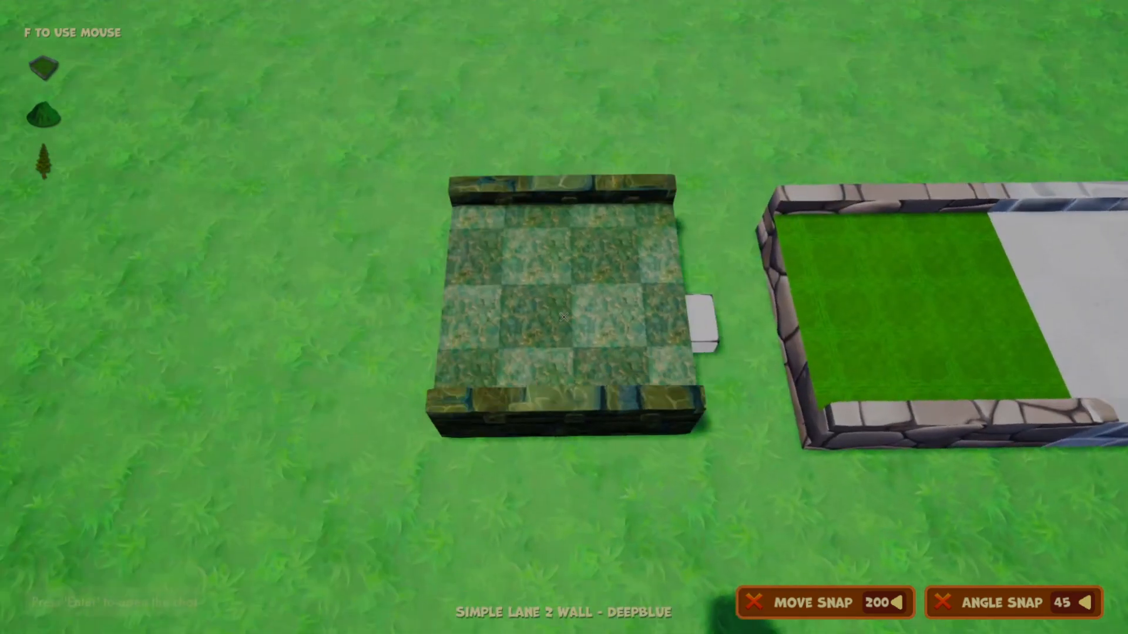
key("a")
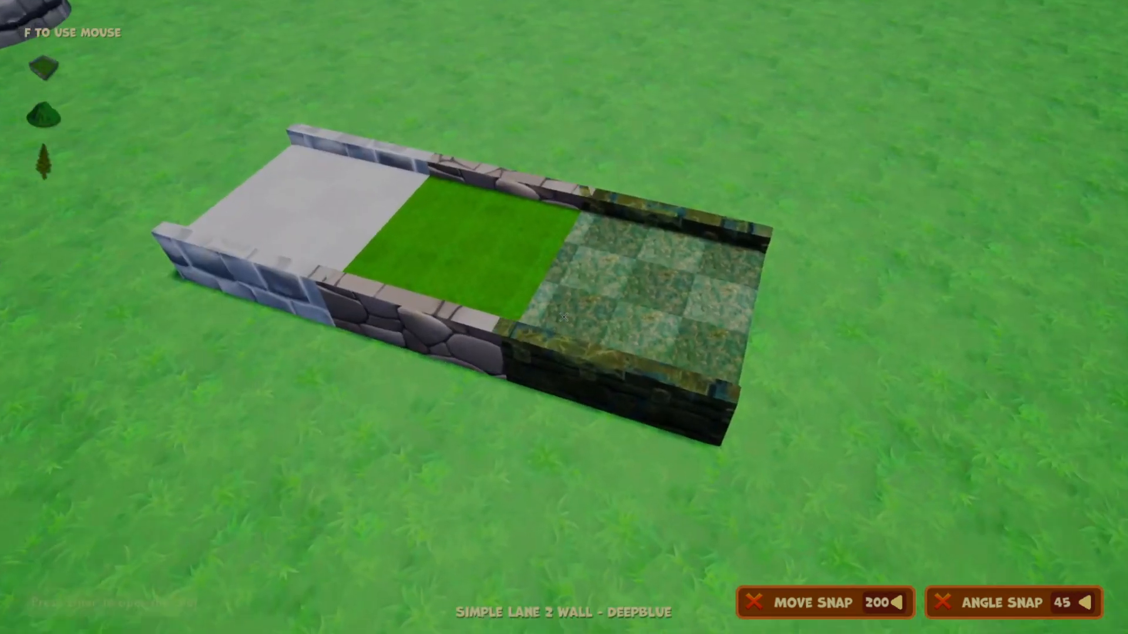
key("w")
- Start a custom theme and assign the default Mines Wall material to its lane surface
key("Tab")
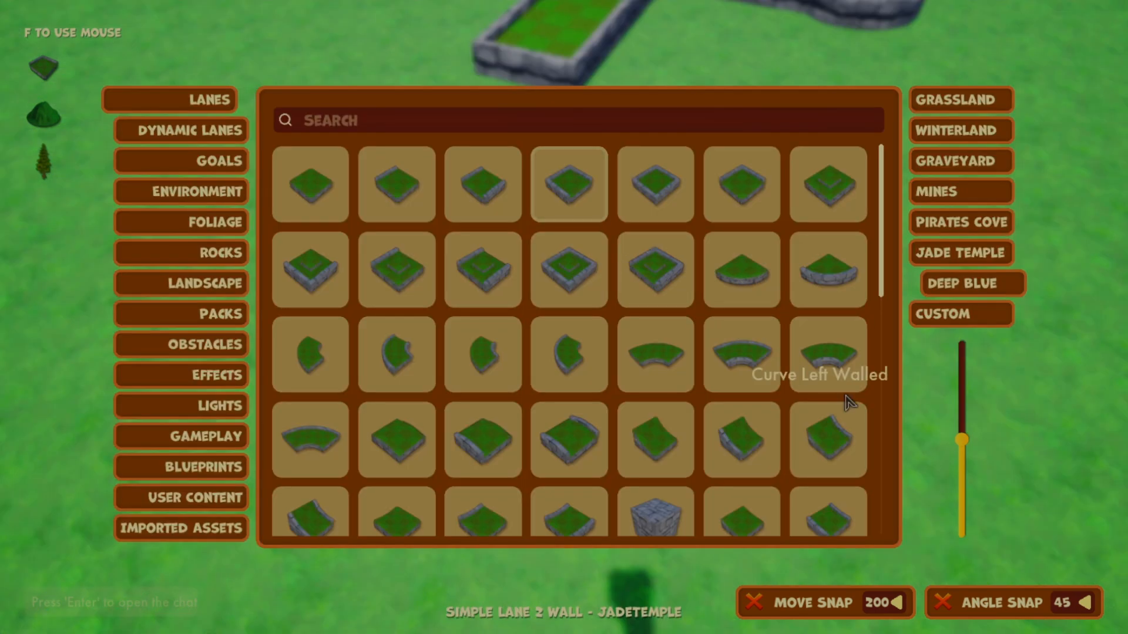
left_click(958, 322)
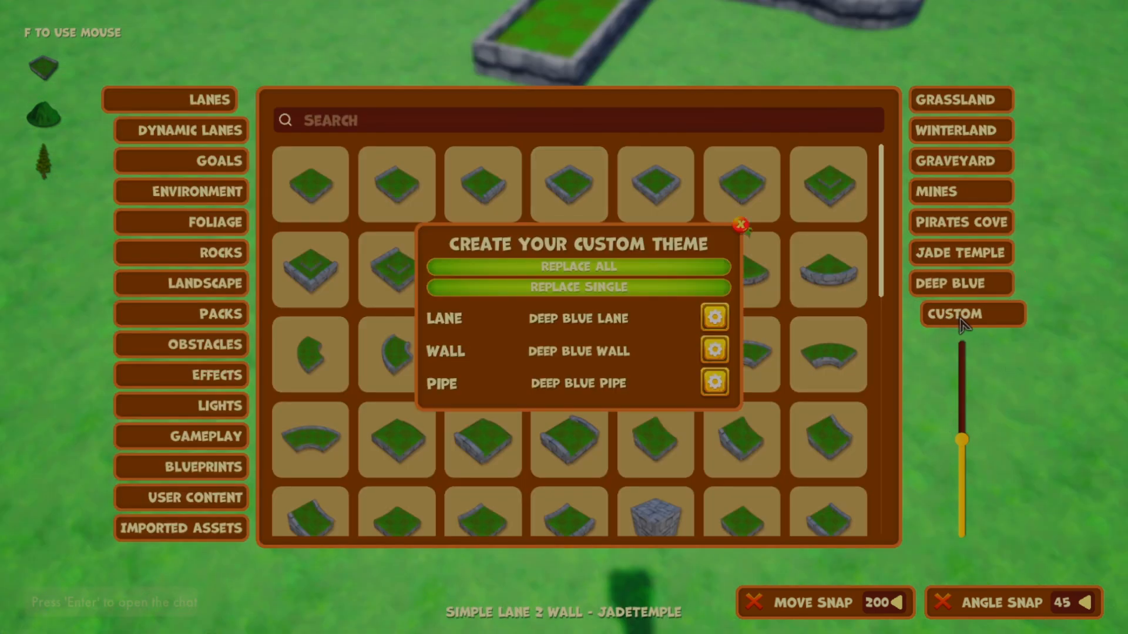
left_click(714, 319)
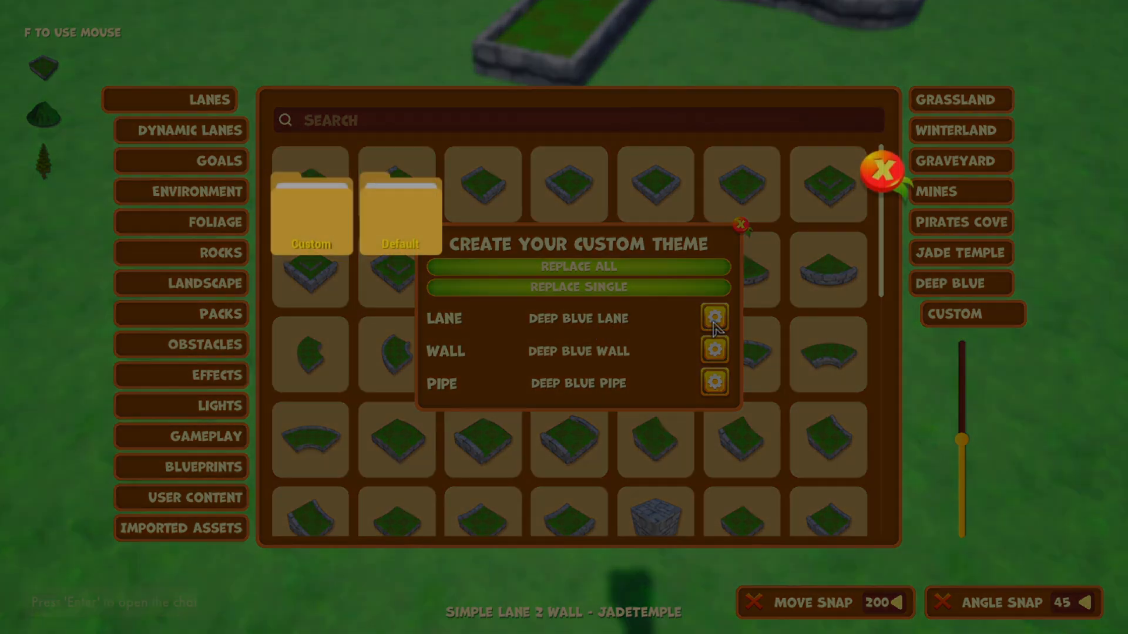
left_click(386, 203)
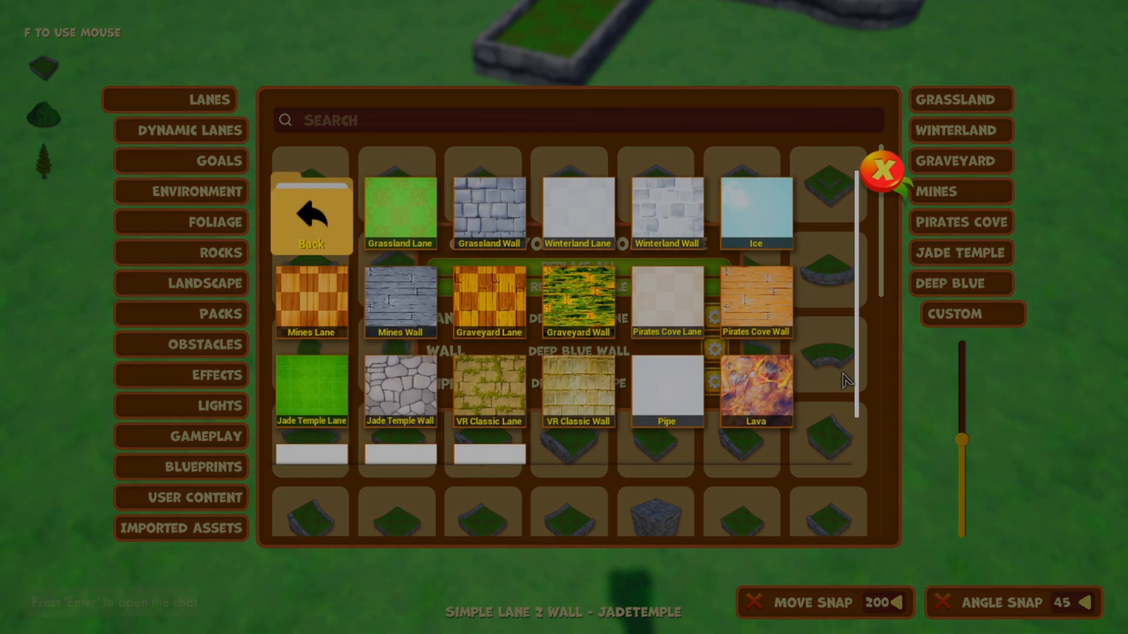
scroll(844, 382, "down", 1)
scroll(641, 358, "up", 1)
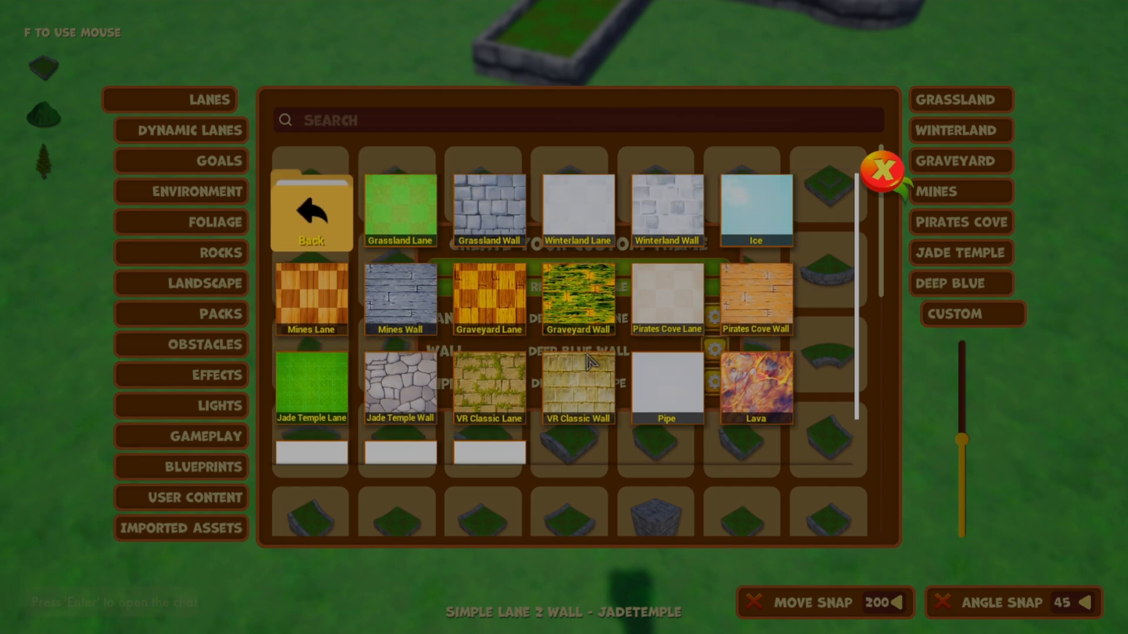
left_click(401, 300)
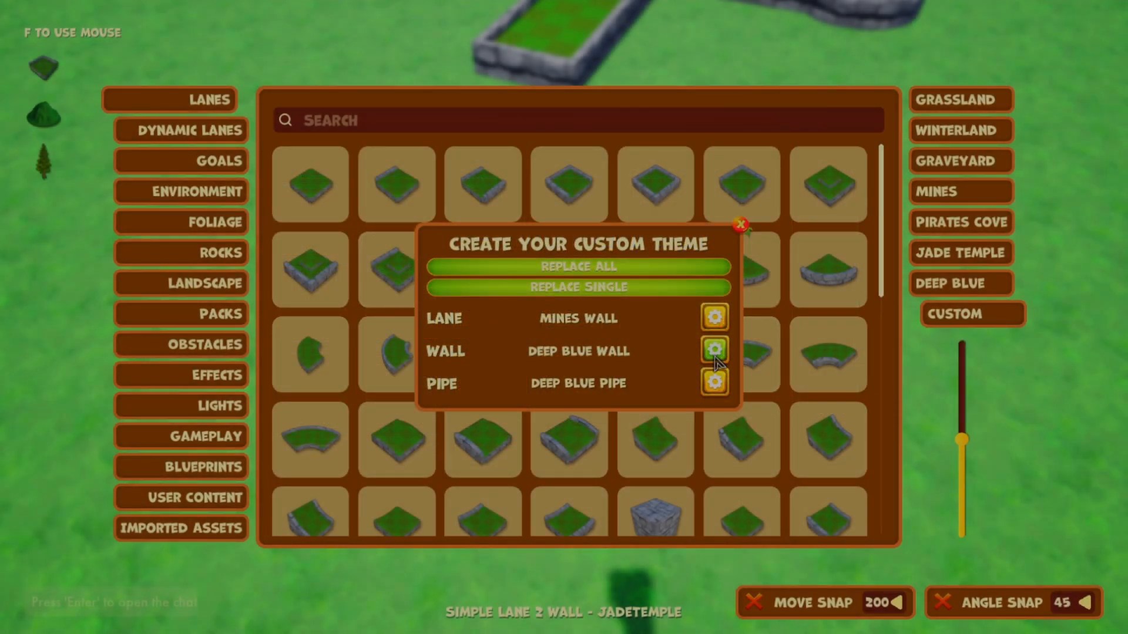
- Set the custom theme's wall material to Jade Temple Wall and its pipe material to Ice
left_click(715, 353)
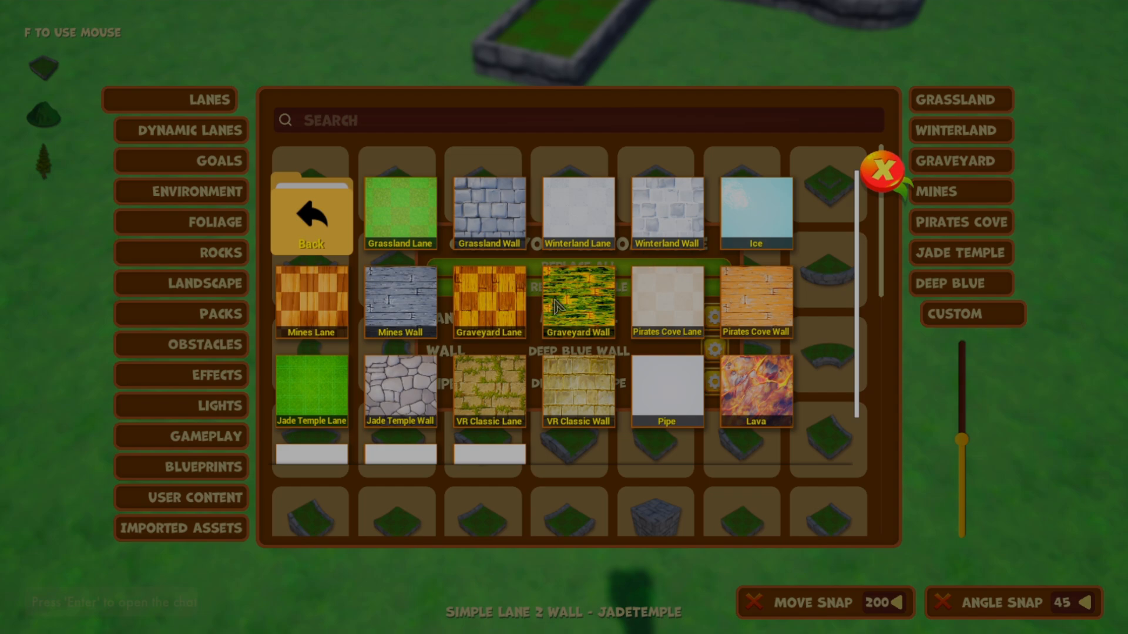
left_click(394, 373)
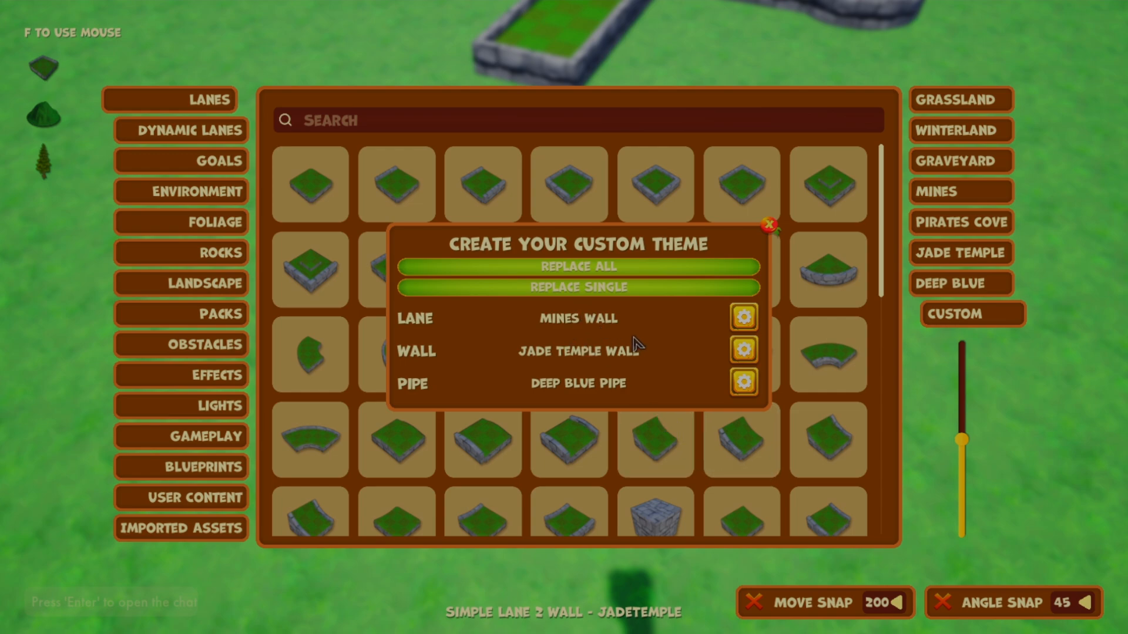
left_click(744, 383)
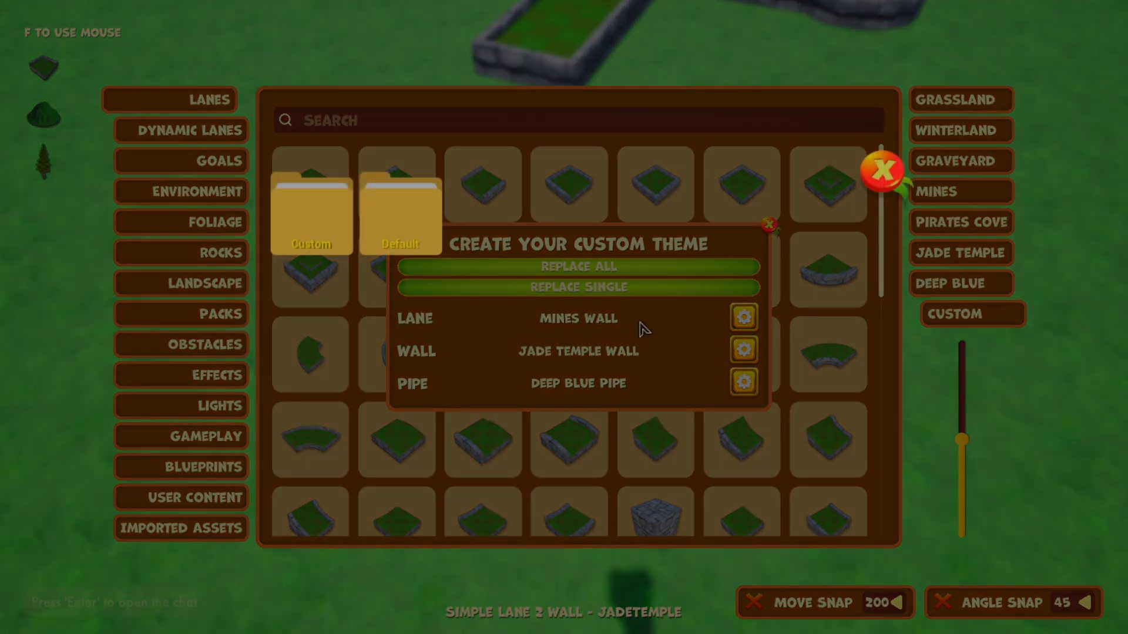
left_click(403, 218)
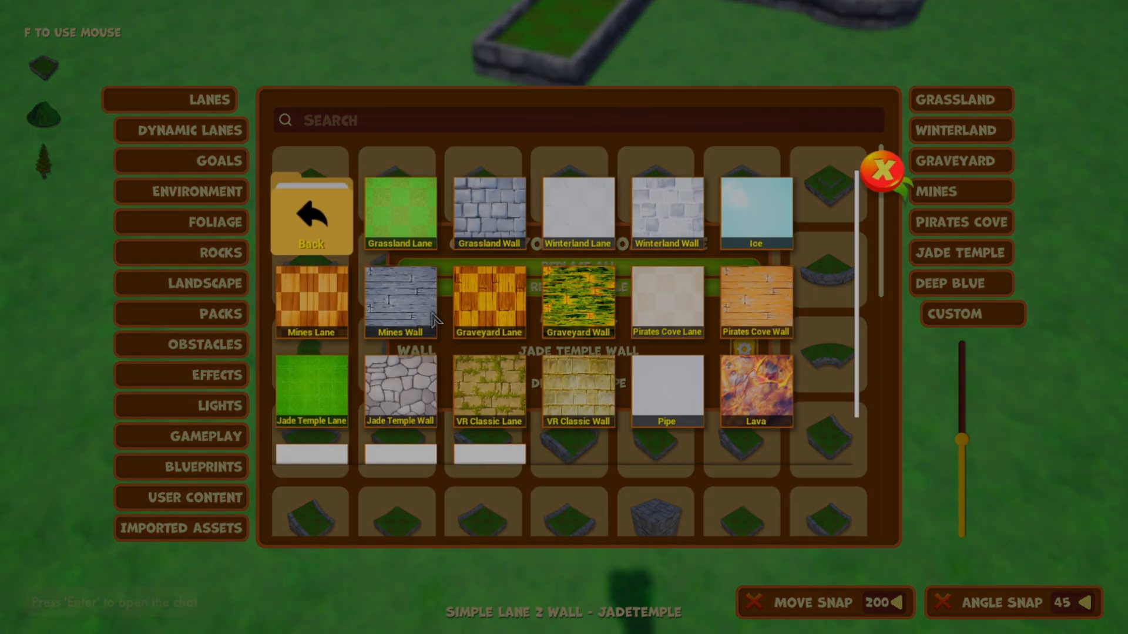
left_click(740, 245)
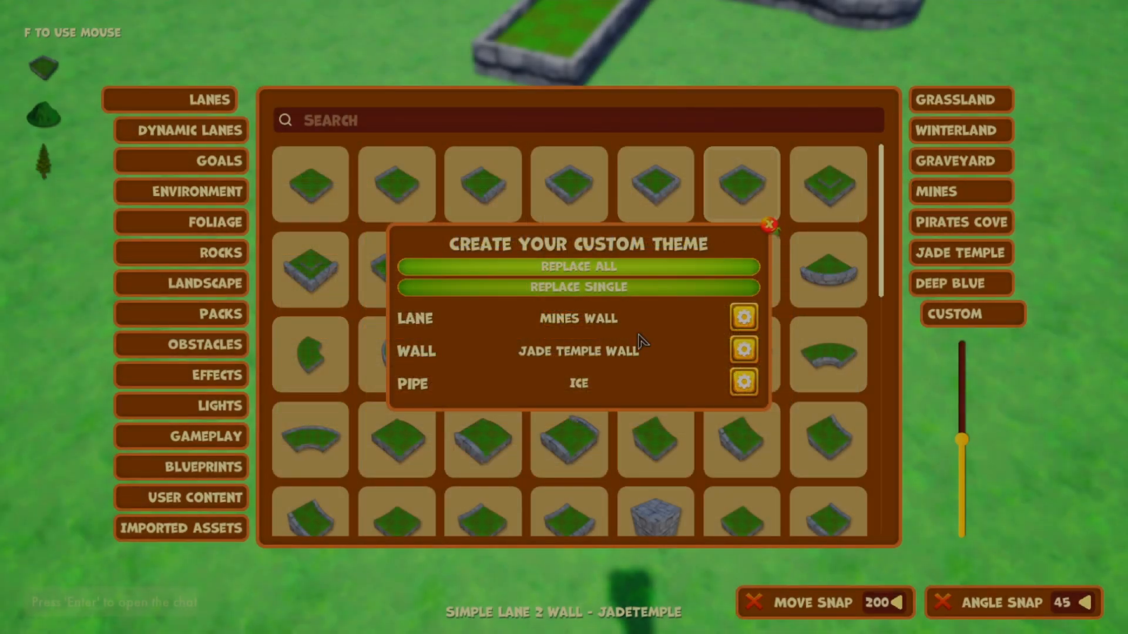
- Apply the custom theme individually to the Deep Blue, Jade Temple and Winterland lanes with Replace Single
left_click(592, 288)
left_click(563, 318)
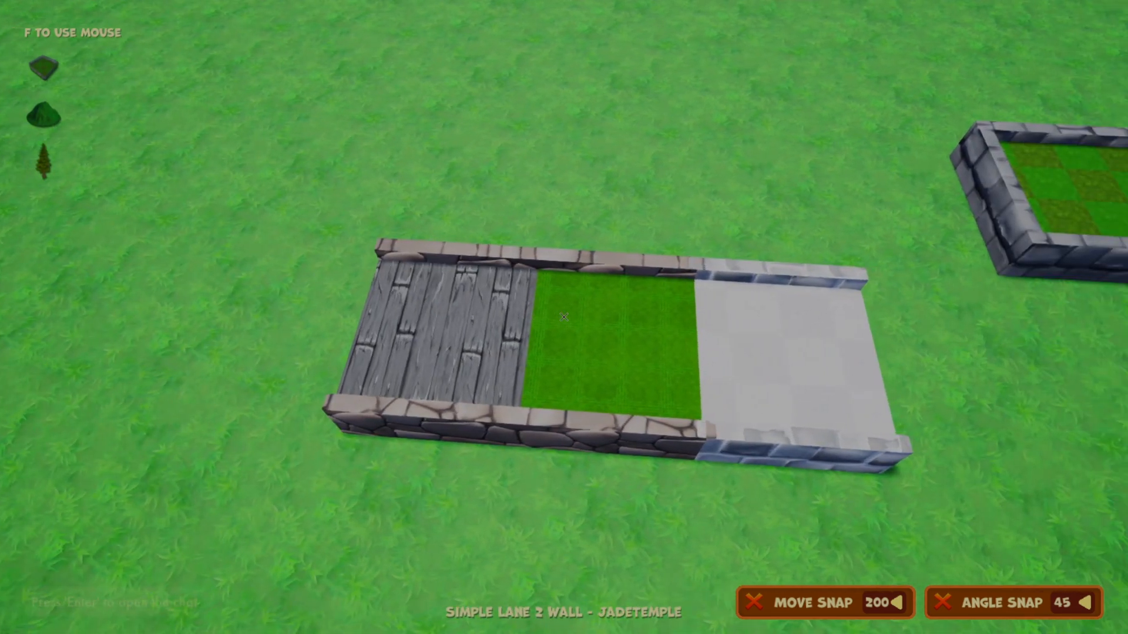
left_click(563, 317)
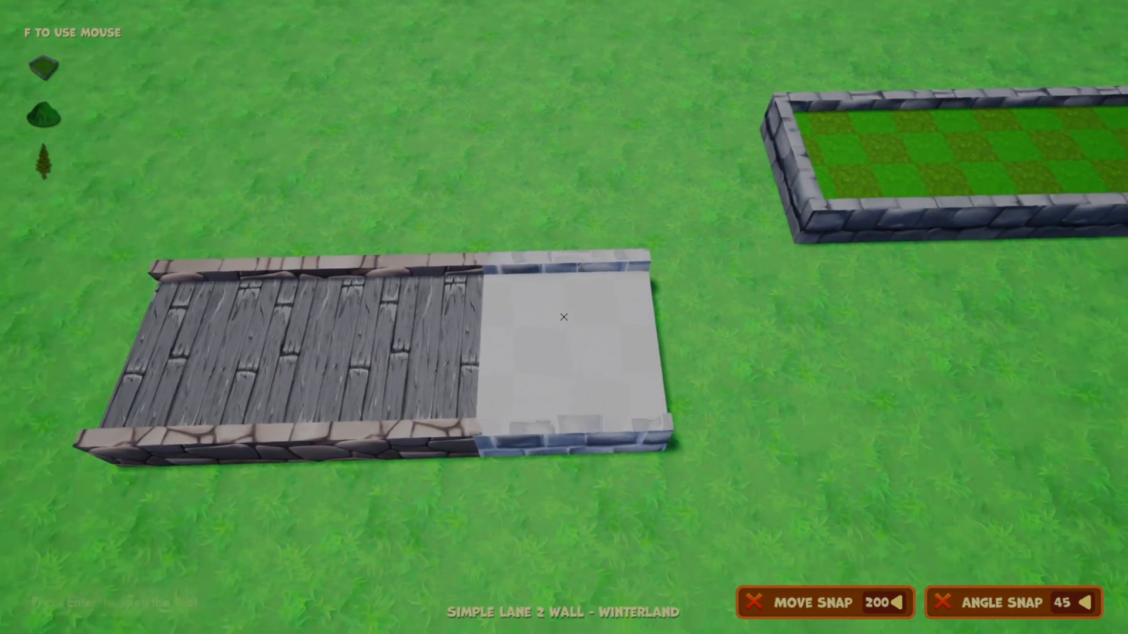
left_click(563, 317)
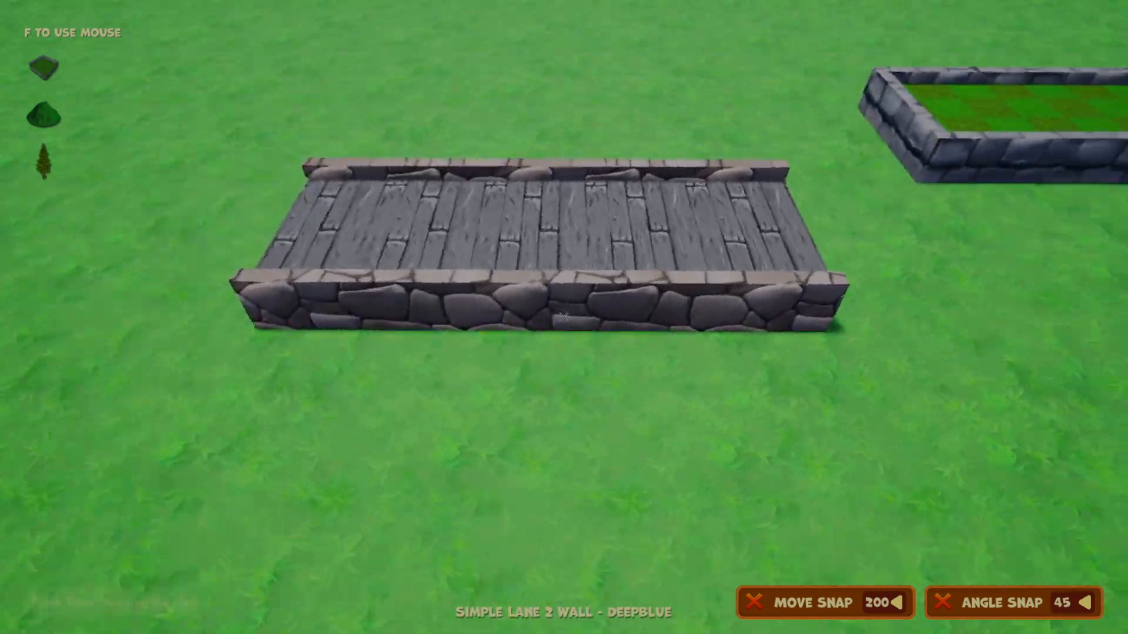
- Replace the materials of all lanes on the map with the custom theme and close the theme dialog
key("f")
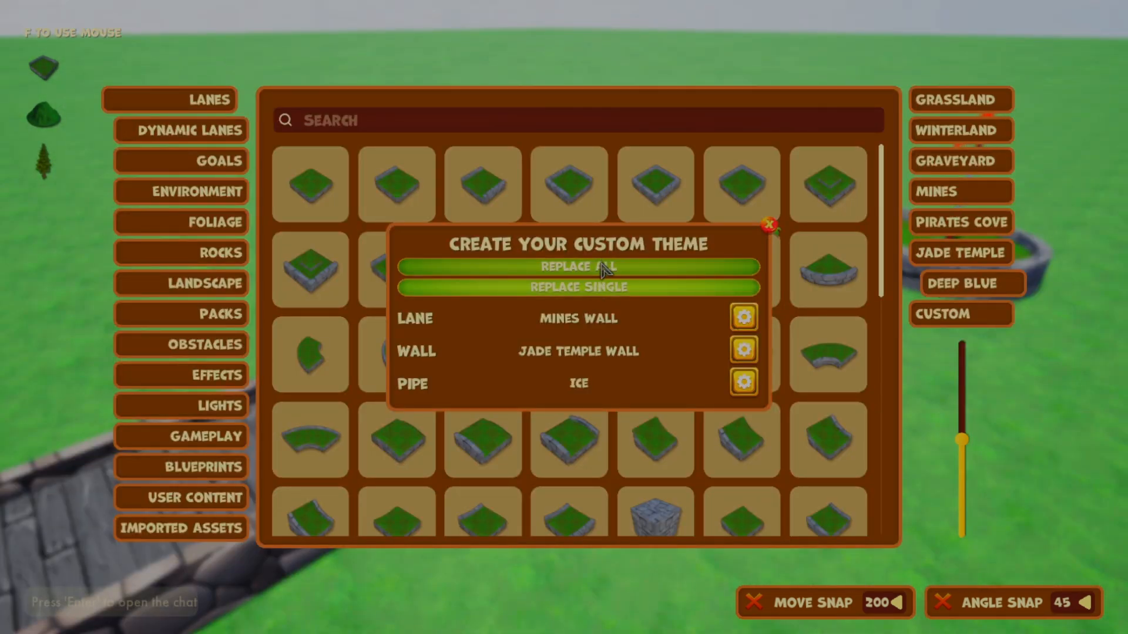
left_click(605, 269)
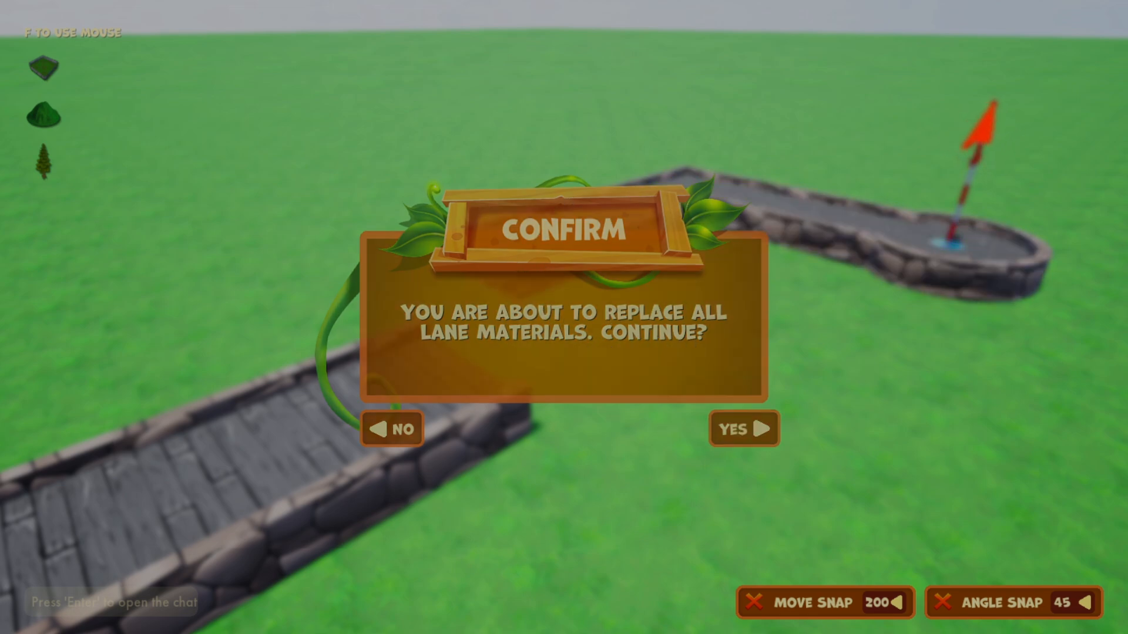
left_click(739, 432)
left_click(768, 226)
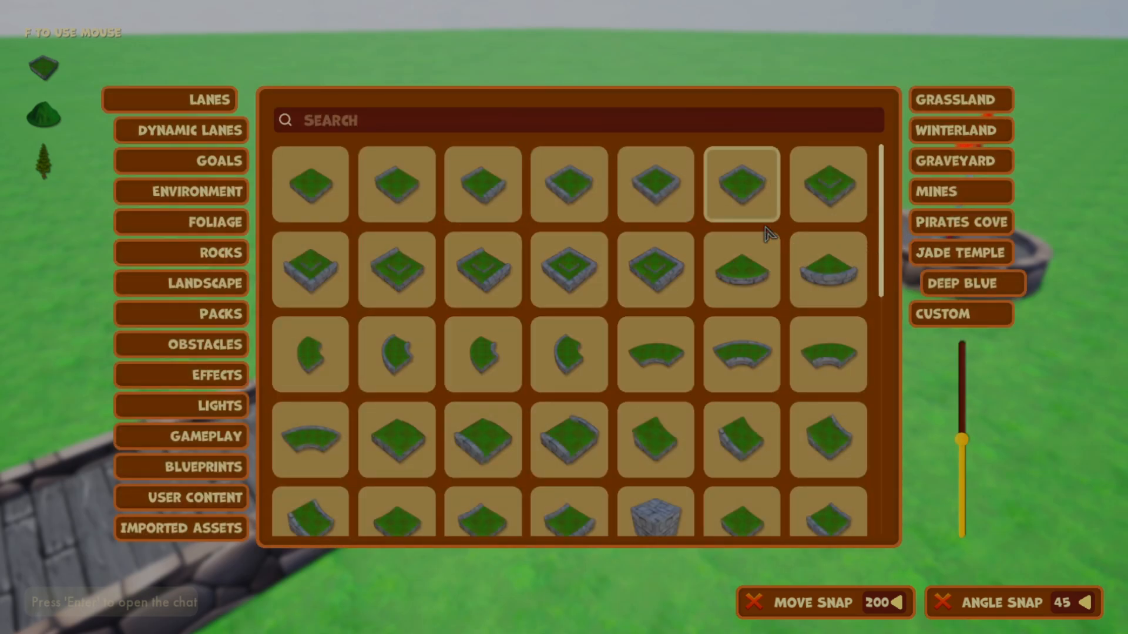
- Inspect the replaced floor, wall and cup materials along the L-shaped course and its round goal
key("f")
key("w")
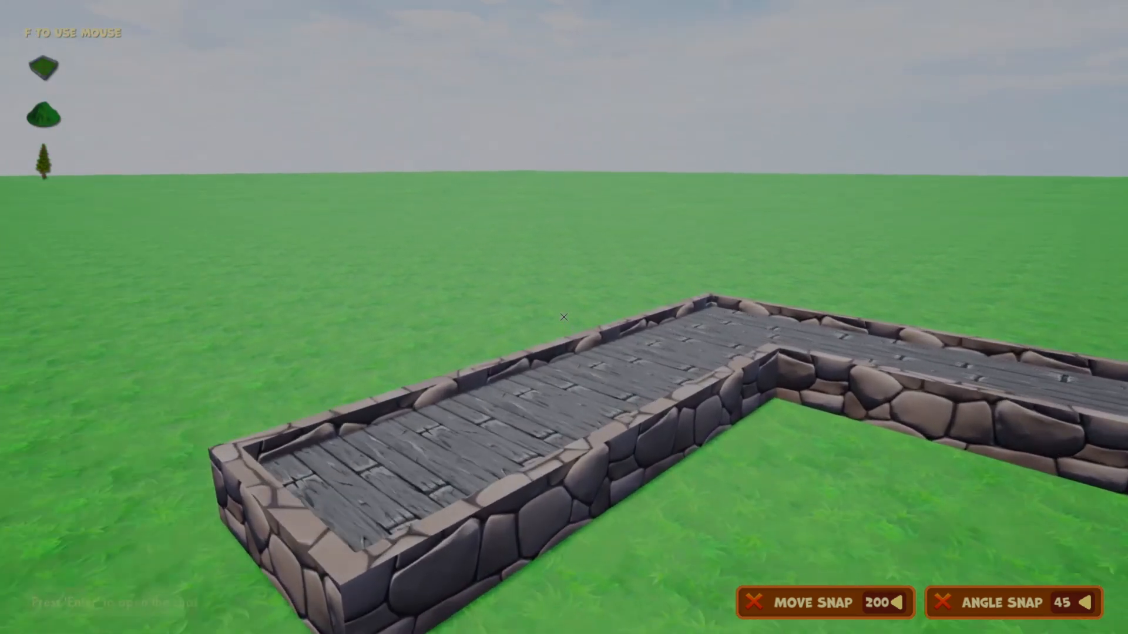
key("w")
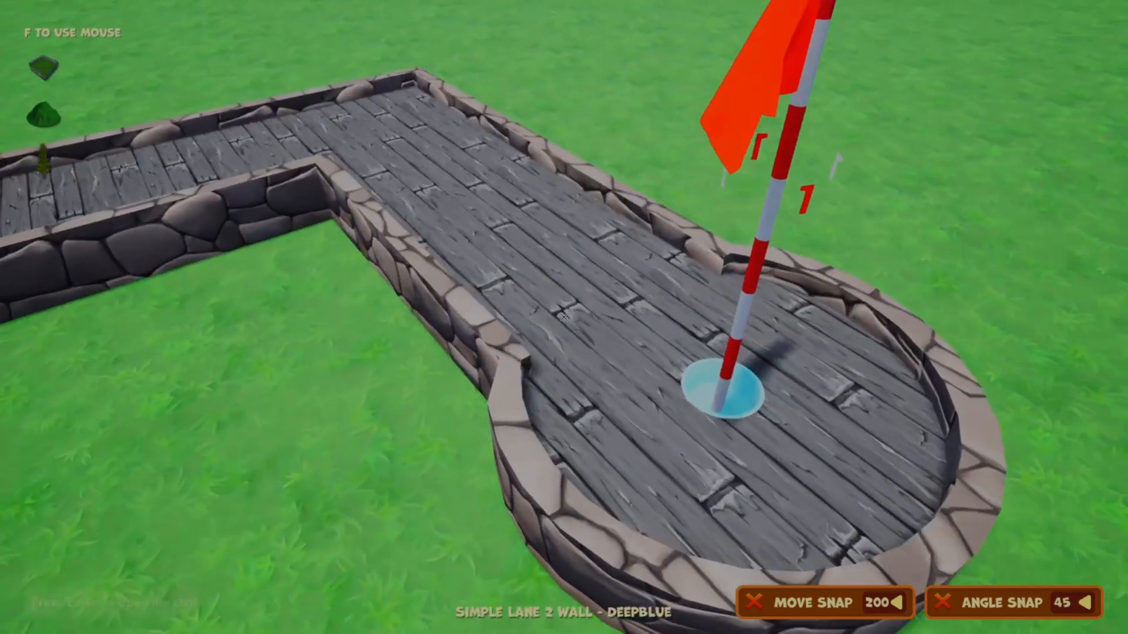
key("d")
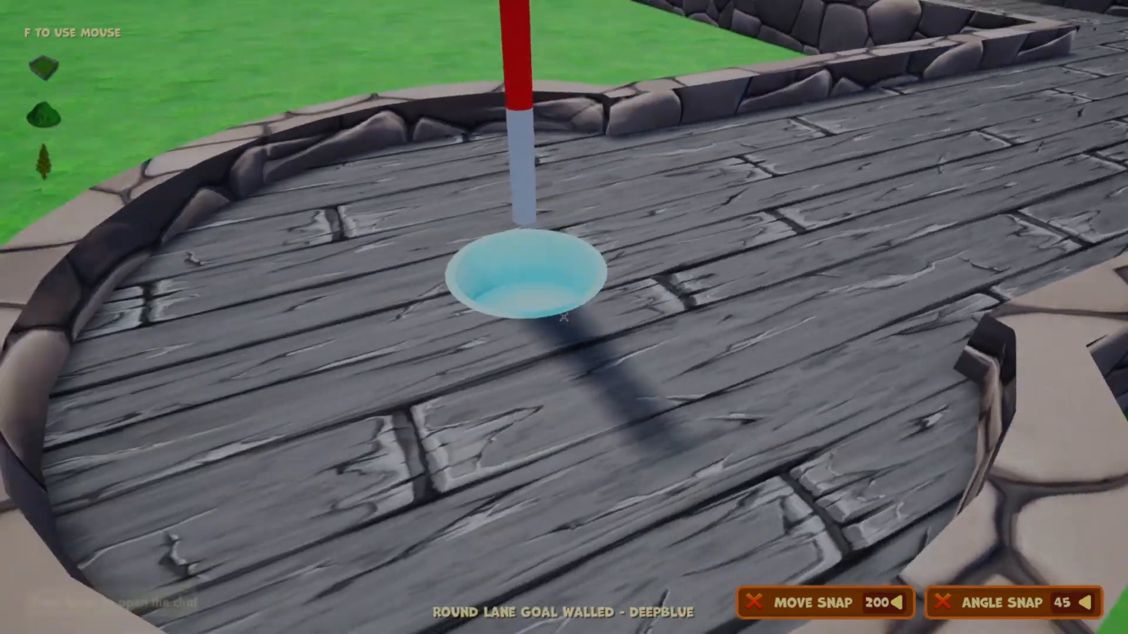
key("s")
key("w")
key("s")
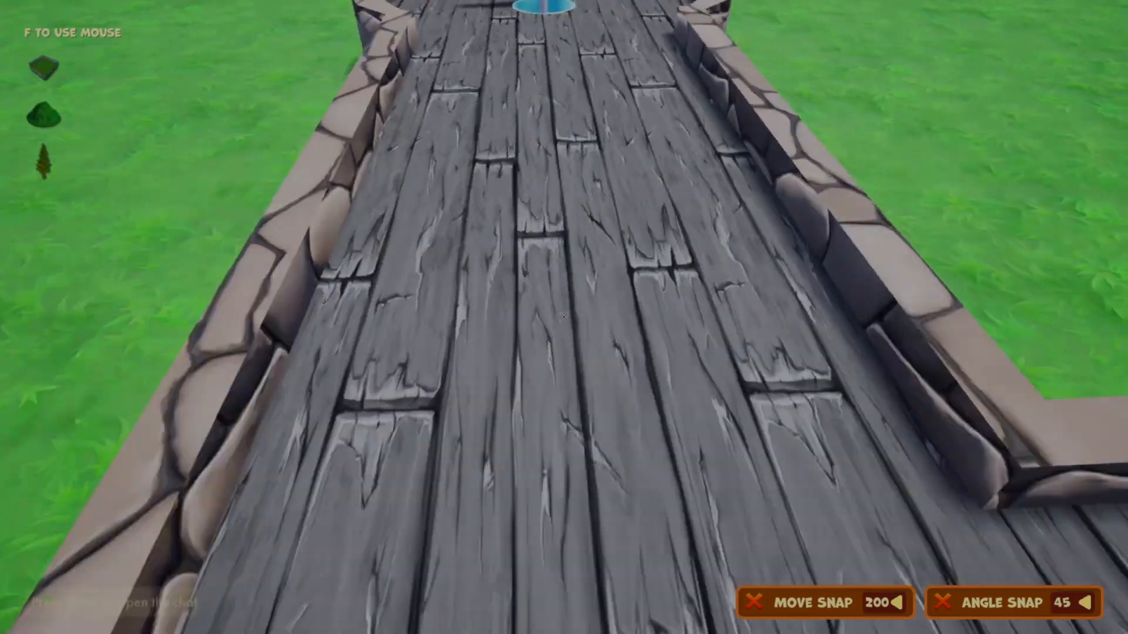
- Browse the default and custom material folders available for the custom theme's lane surface
key("f")
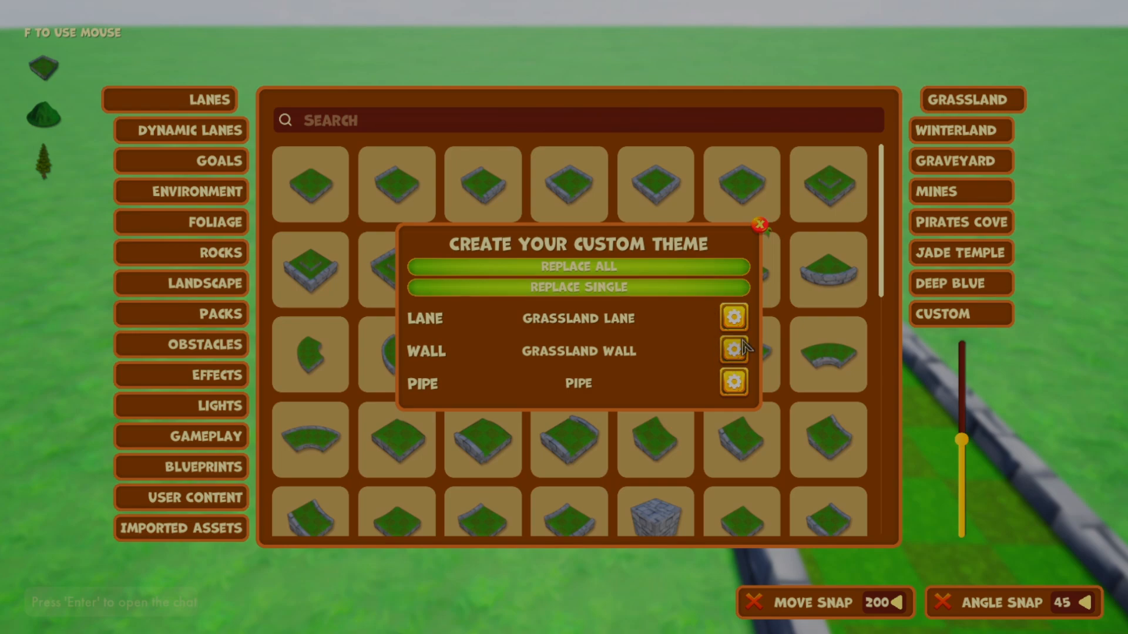
left_click(732, 316)
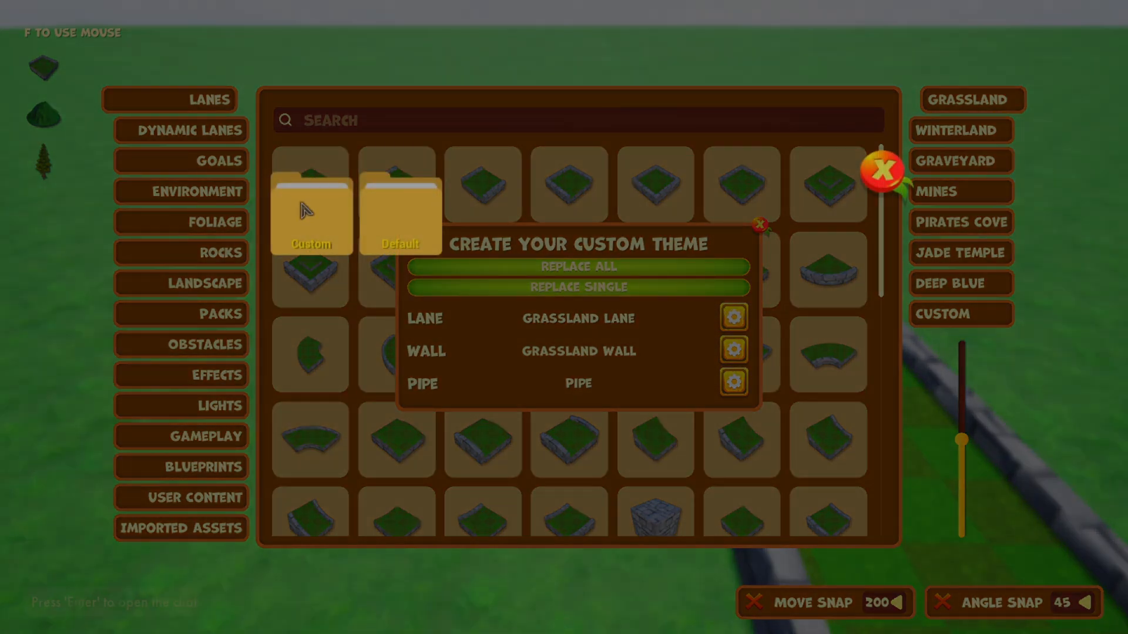
left_click(432, 216)
scroll(722, 370, "down", 1)
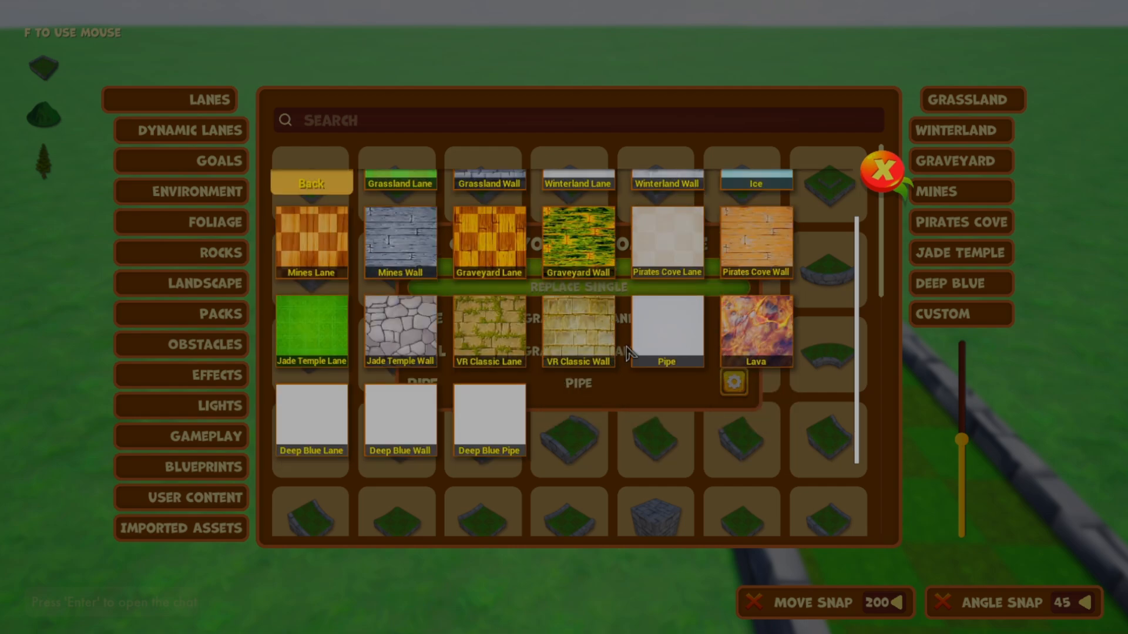
scroll(442, 342, "up", 1)
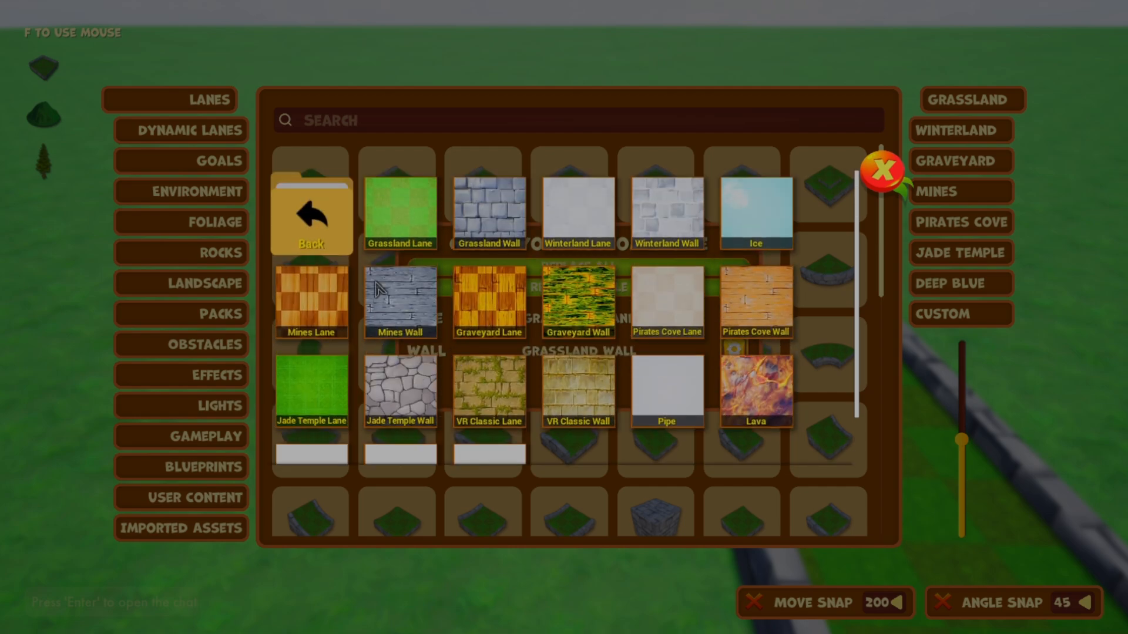
left_click(293, 209)
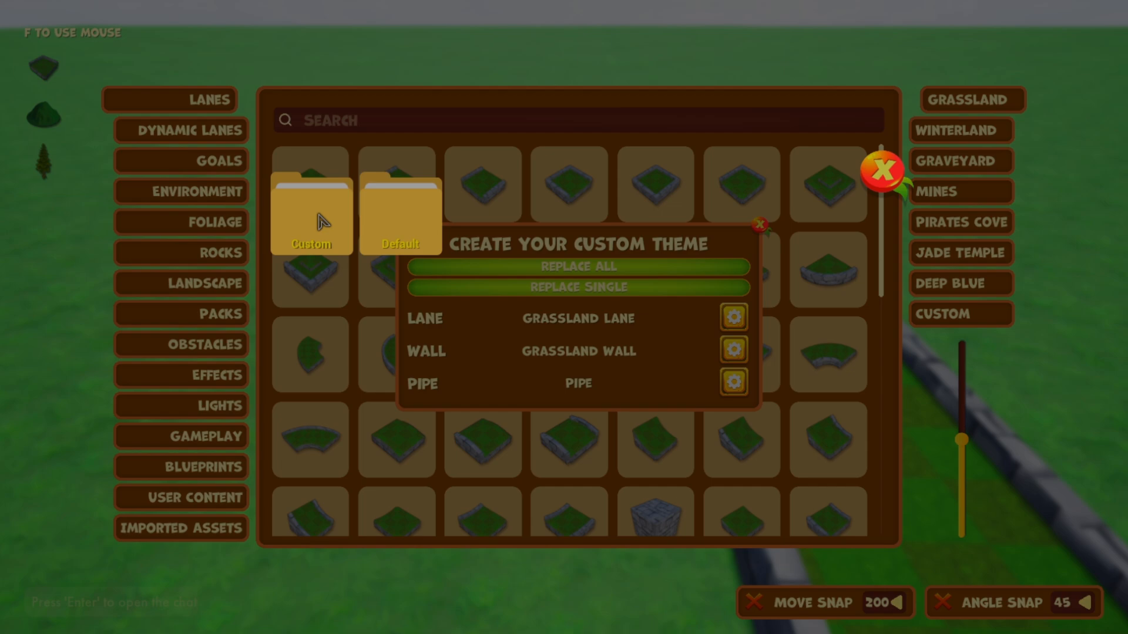
left_click(400, 214)
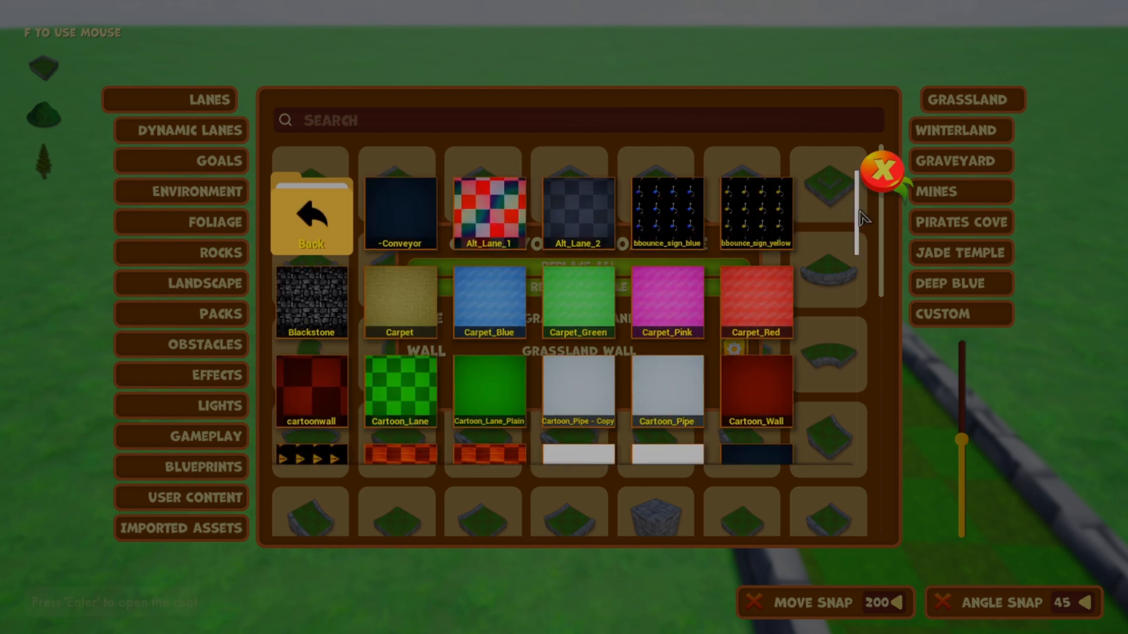
scroll(850, 307, "down", 3)
left_click_drag(850, 307, 809, 187)
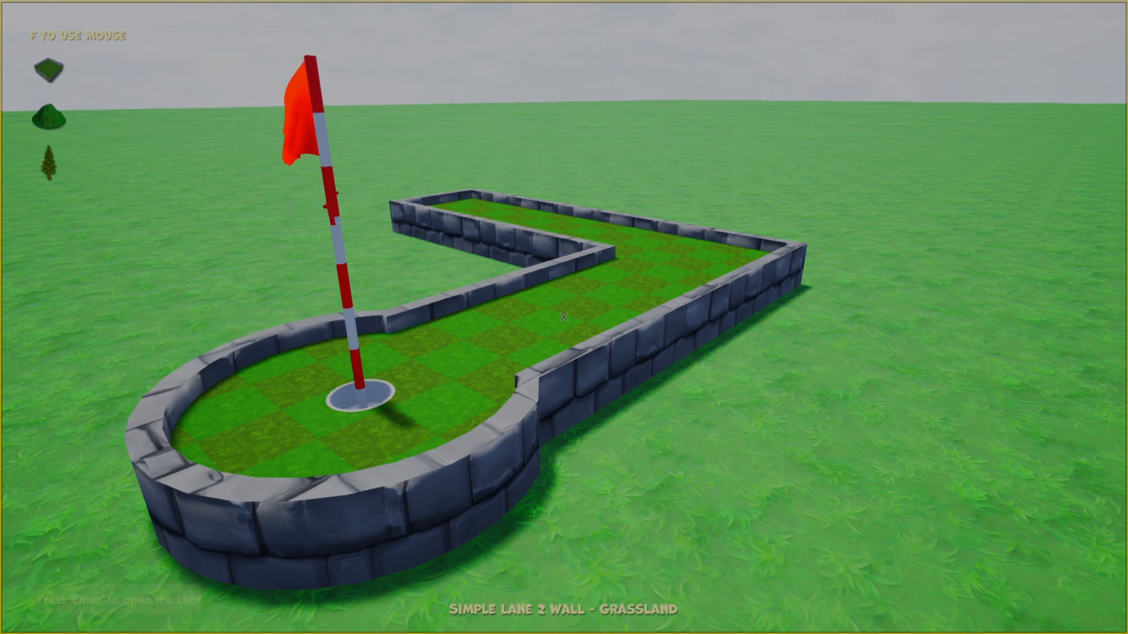
- Open the level settings and look through the choices for theme, selected music and editor music
key("Escape")
left_click(557, 223)
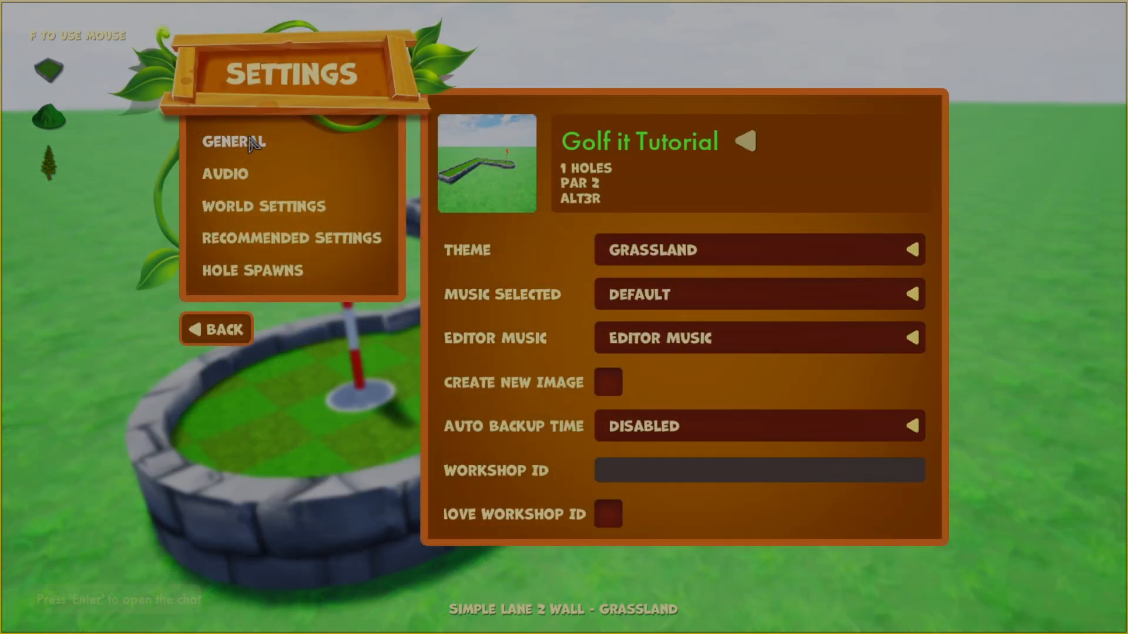
left_click_drag(732, 155, 636, 147)
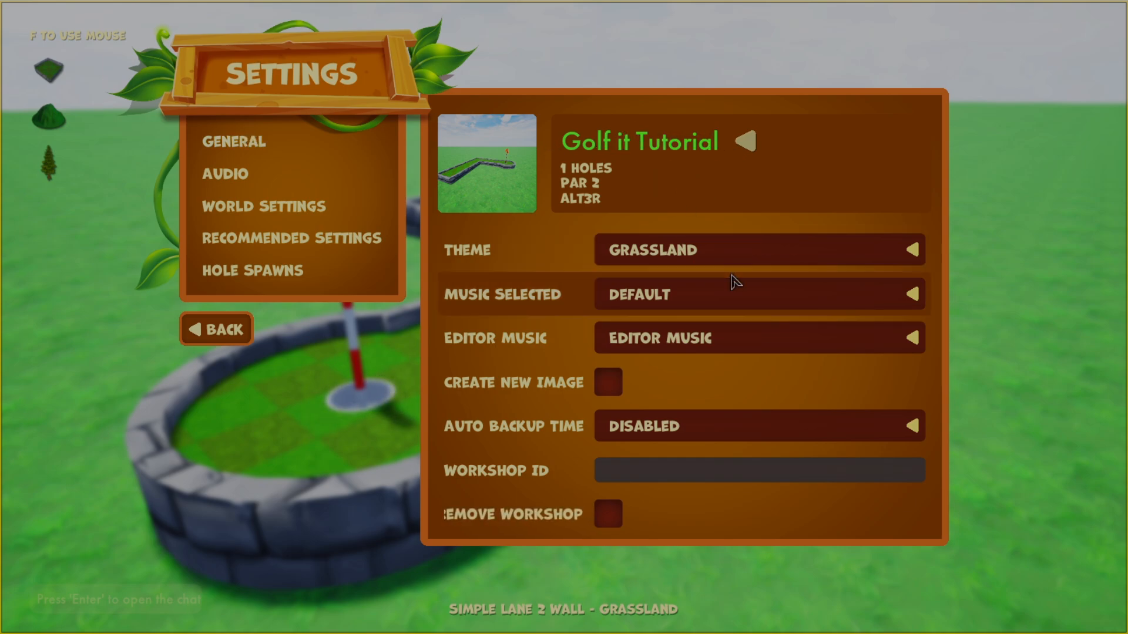
left_click(680, 249)
left_click(675, 422)
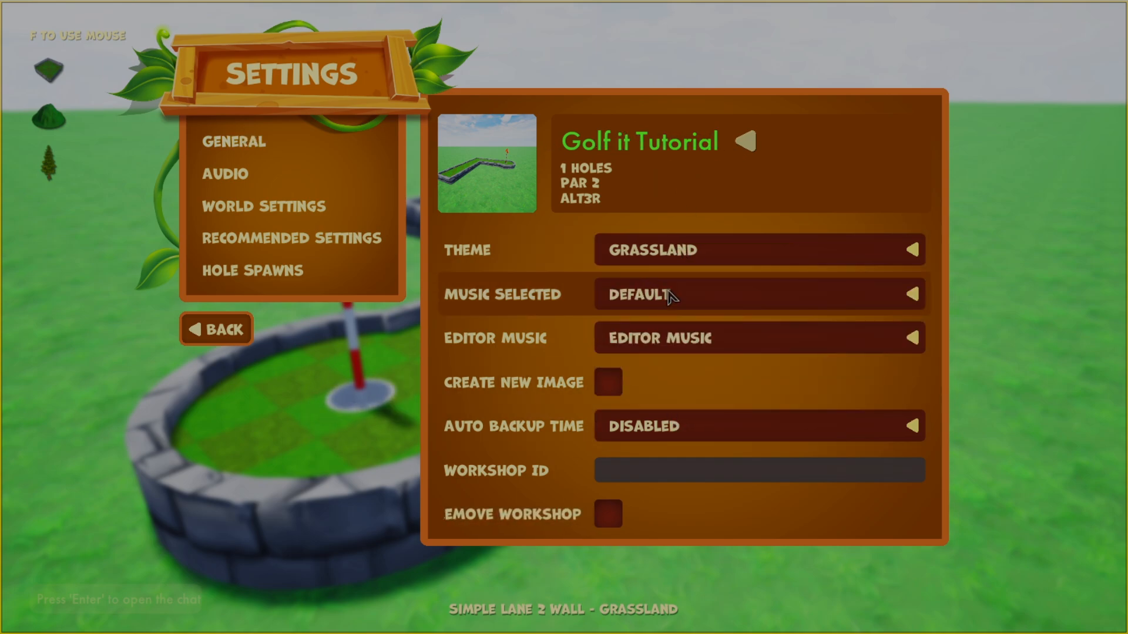
left_click(684, 303)
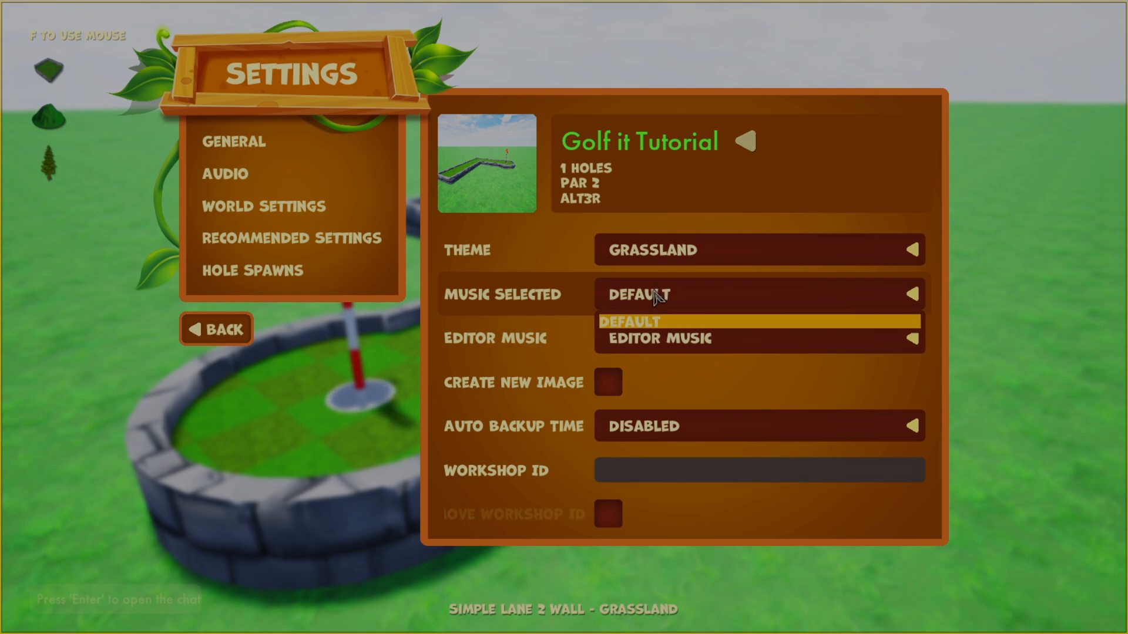
left_click(657, 295)
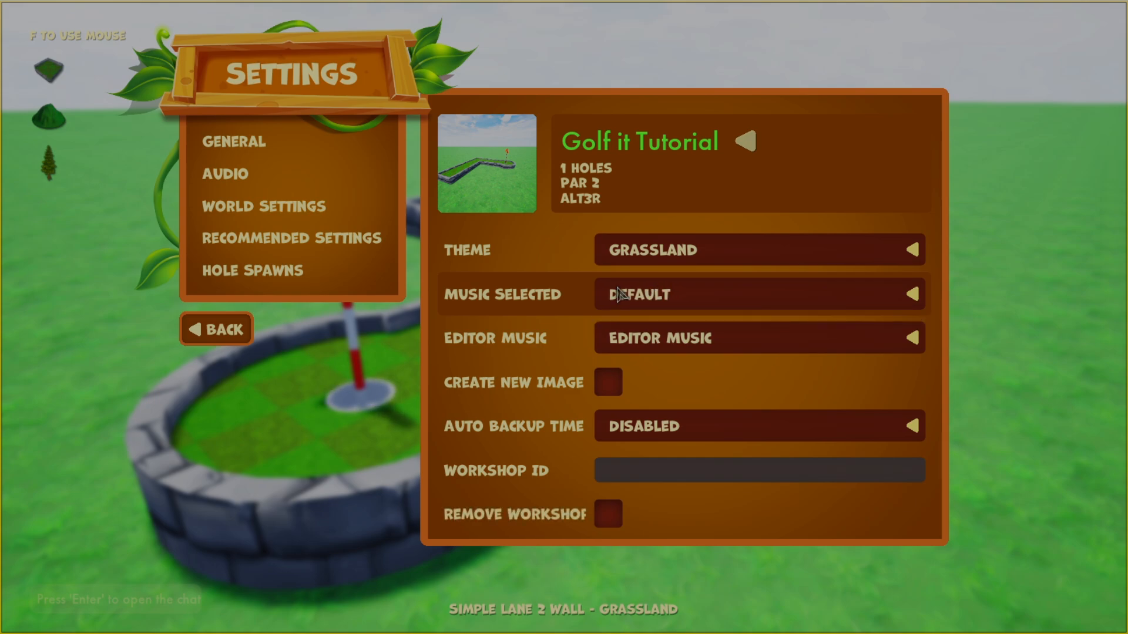
left_click(664, 256)
left_click(644, 273)
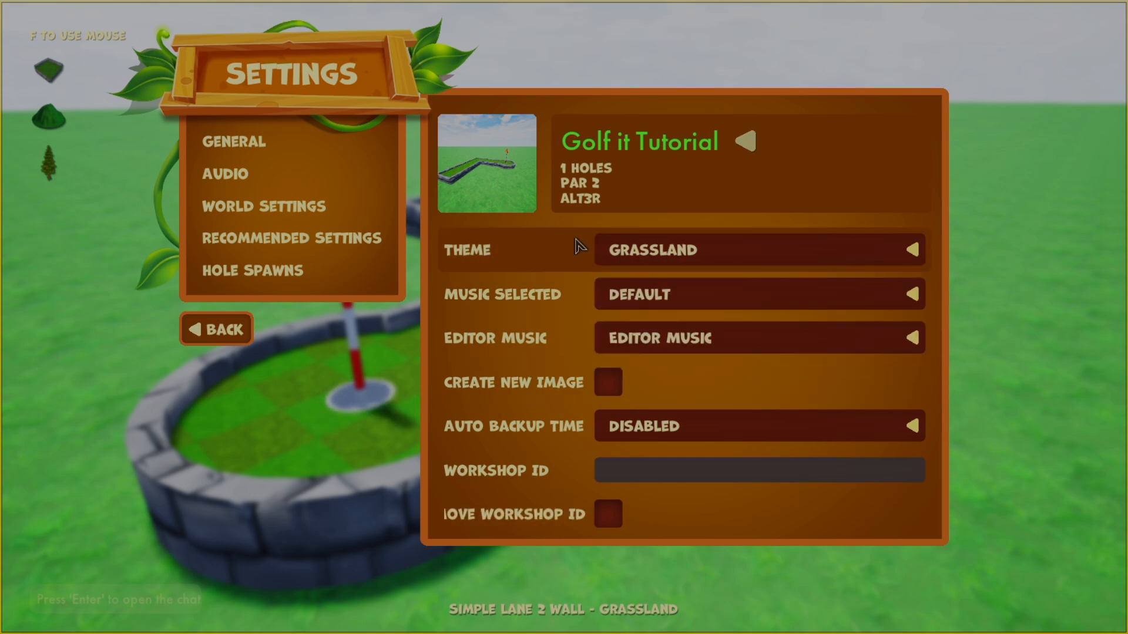
left_click(690, 345)
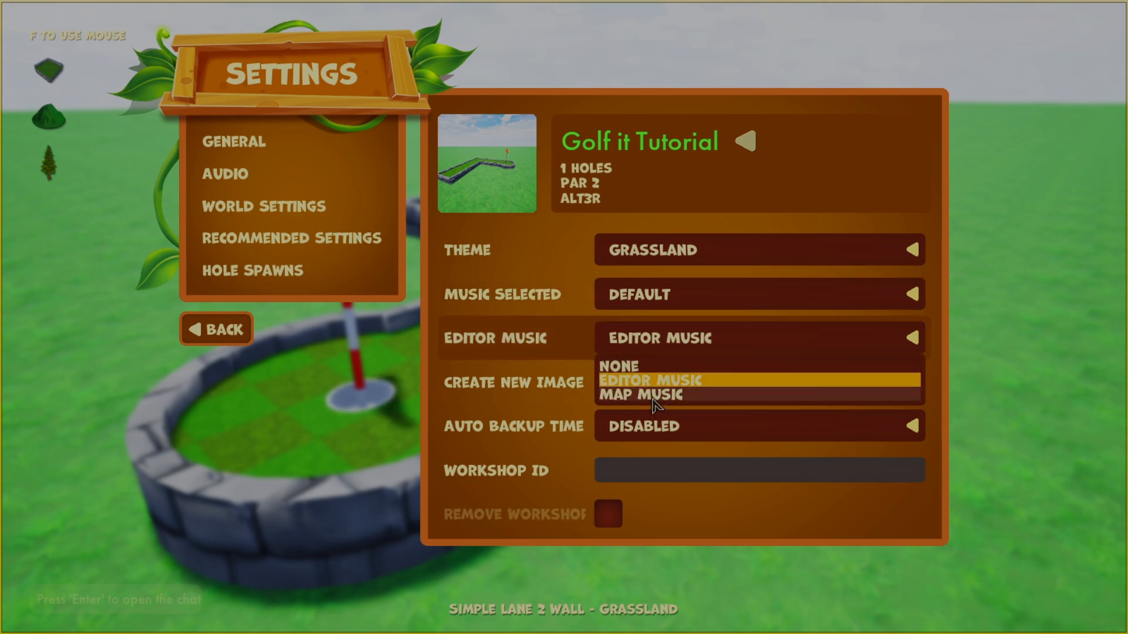
left_click(614, 379)
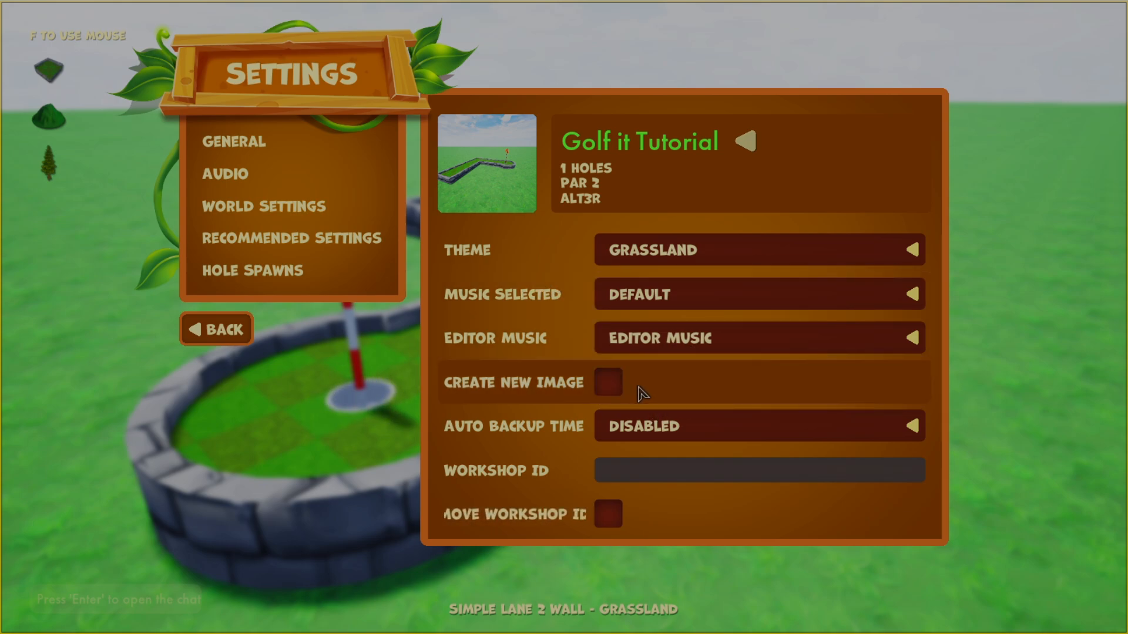
- Enable Create New Image, frame the flag and the L-shaped lane behind it, and save the level
left_click(611, 383)
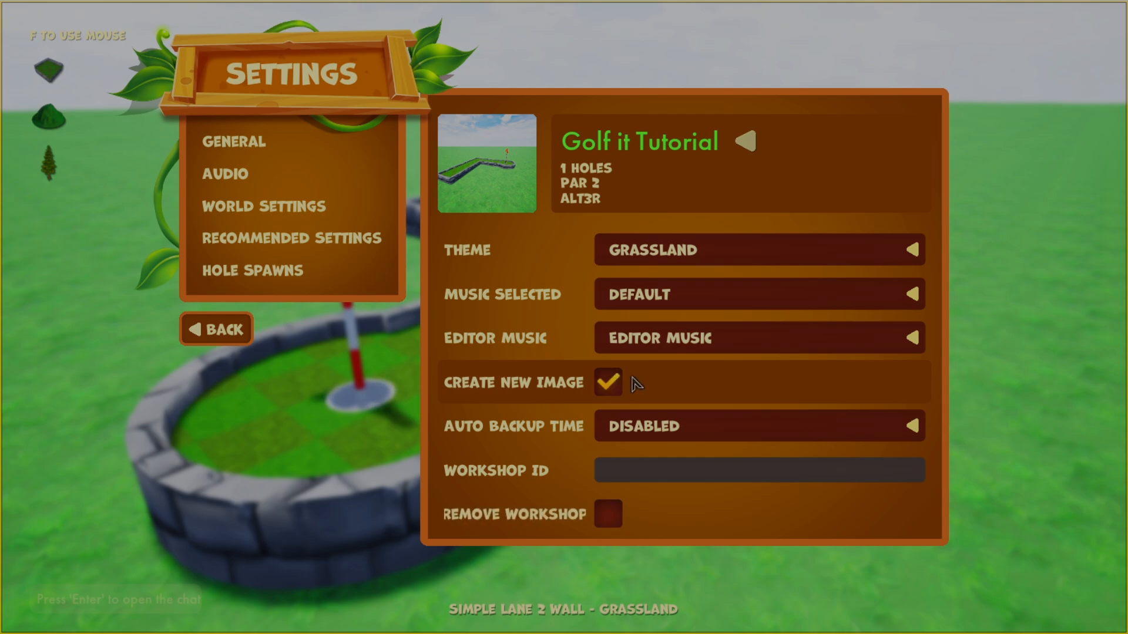
left_click(209, 331)
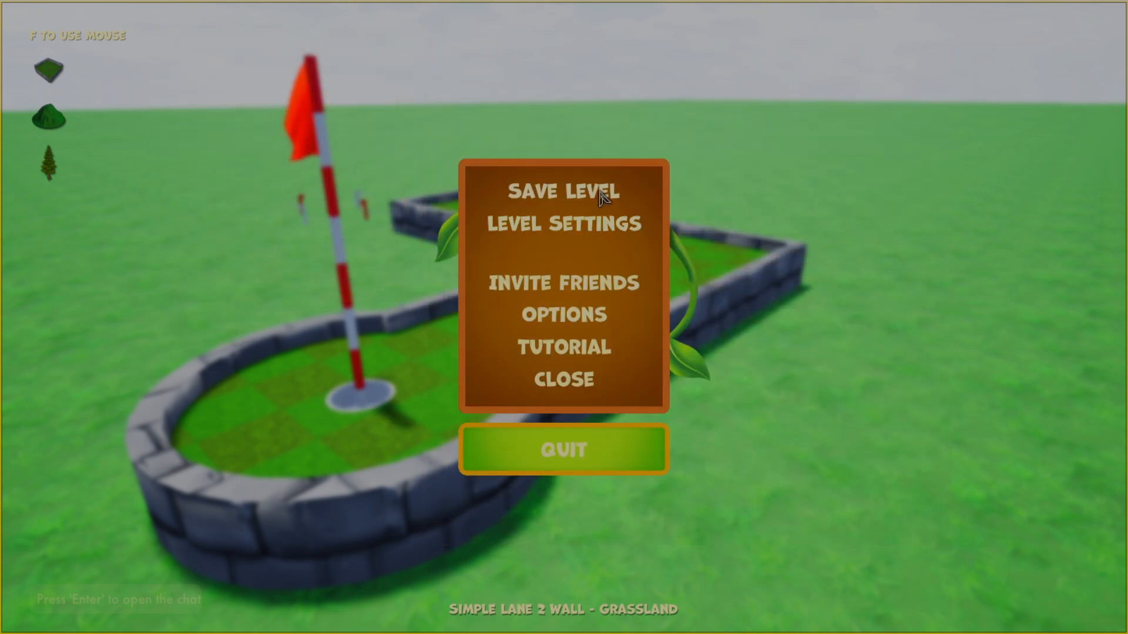
left_click(565, 382)
key("a")
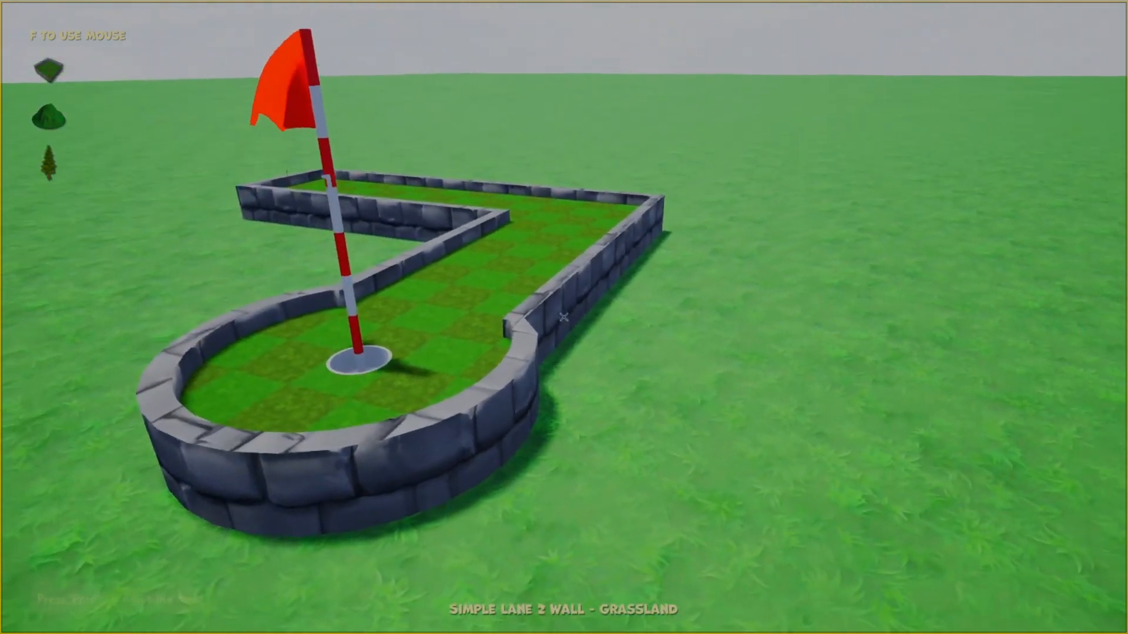
key("w")
key("s")
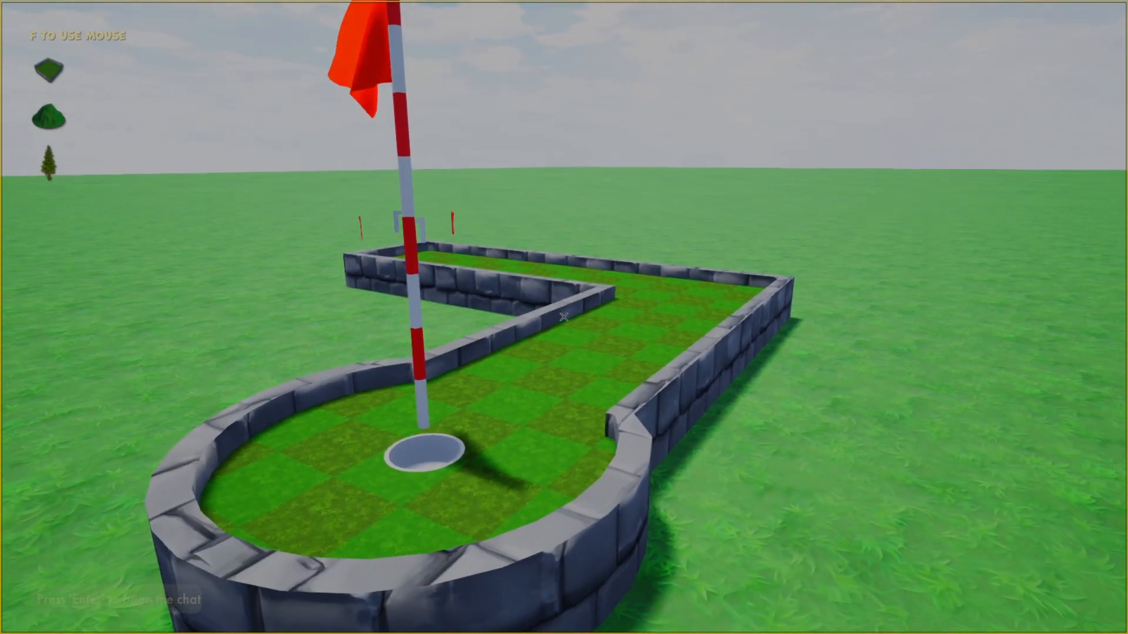
key("Escape")
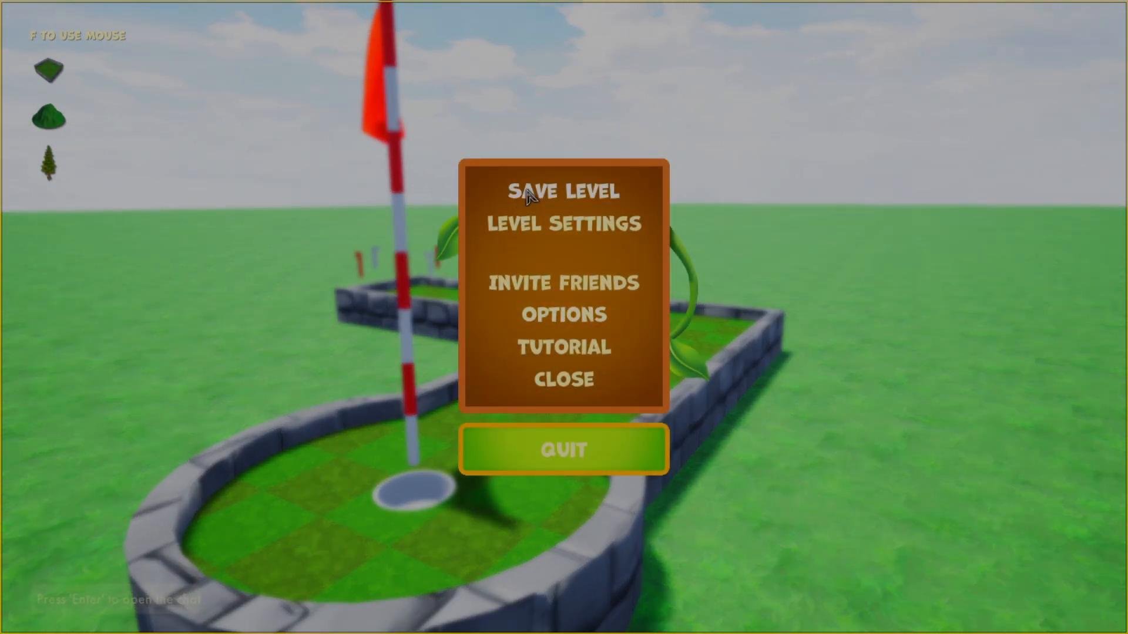
key("Escape")
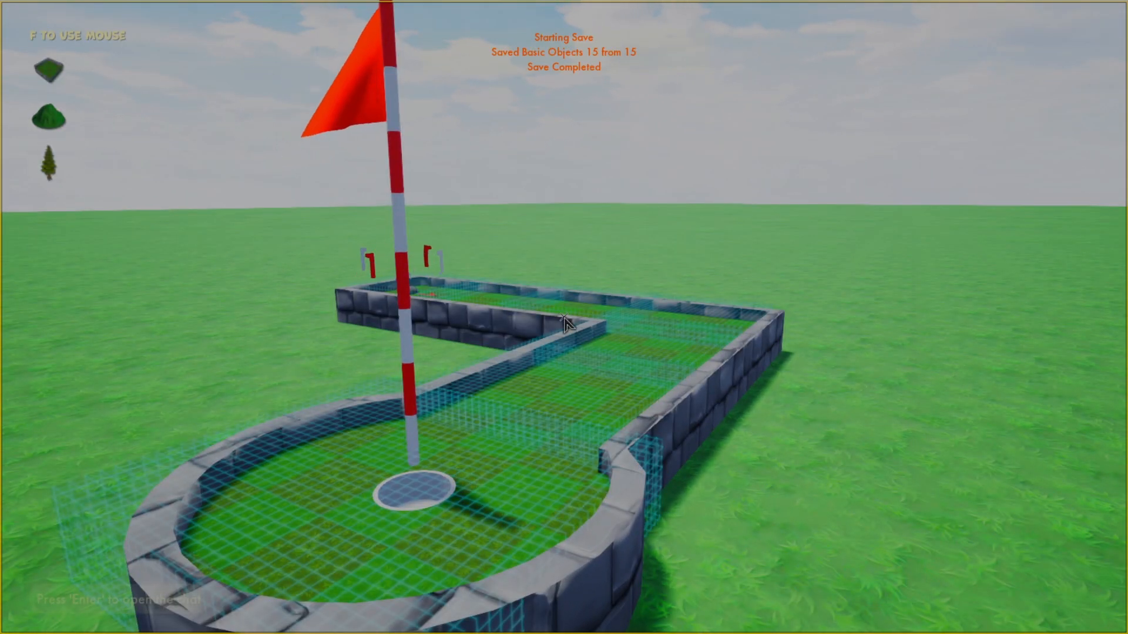
- Reopen the level settings and review the auto backup intervals and the workshop ID options
key("Escape")
left_click(599, 232)
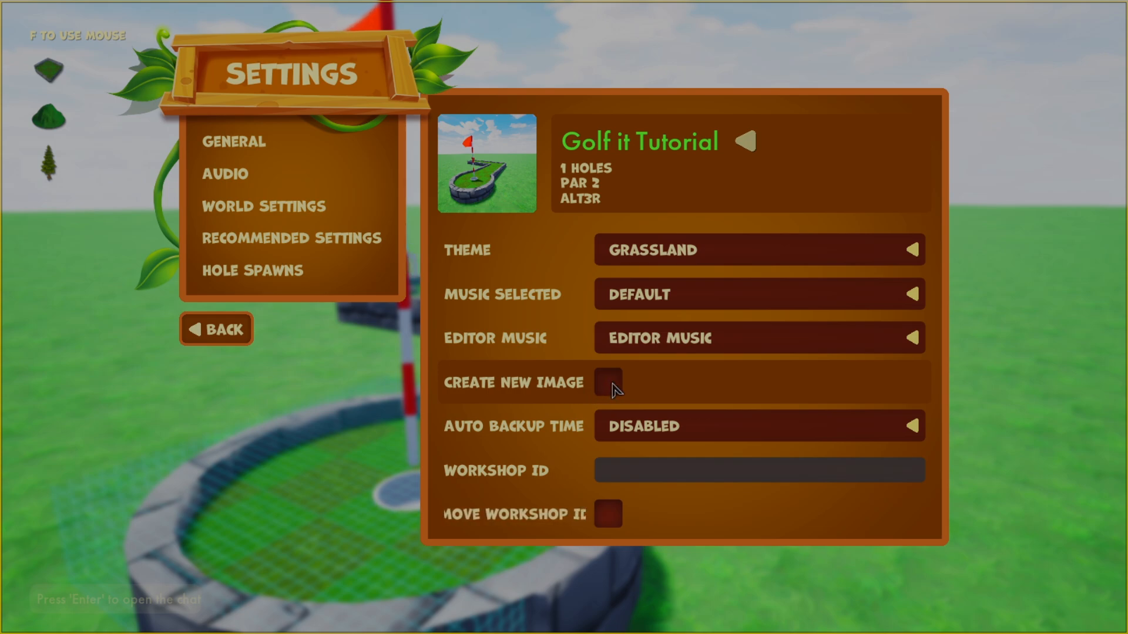
left_click(653, 424)
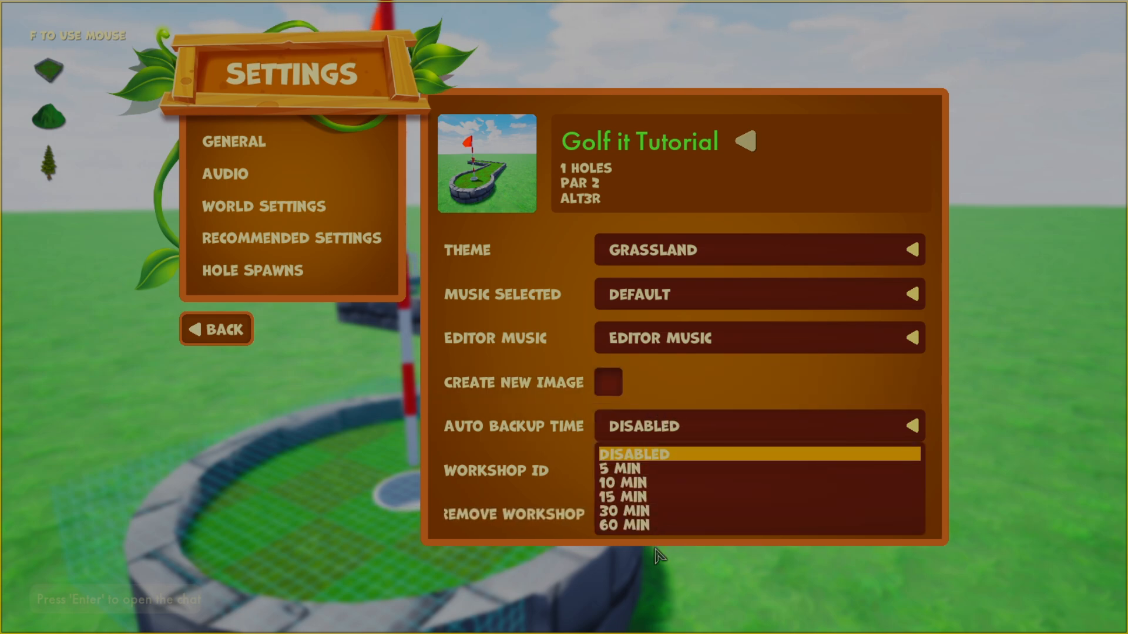
left_click(658, 423)
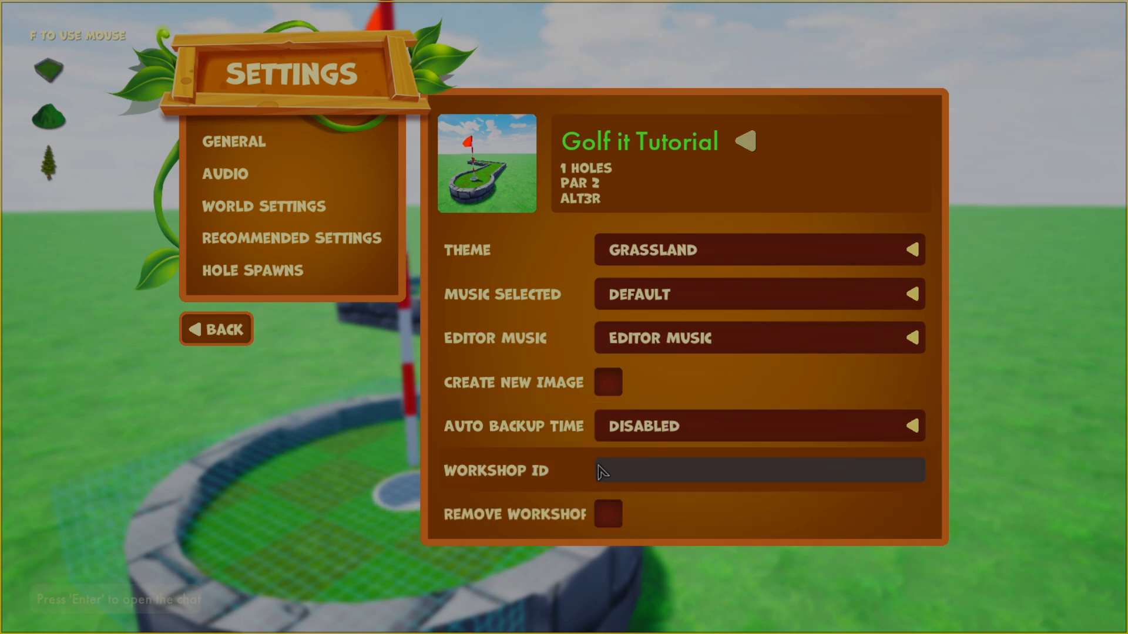
left_click(623, 475)
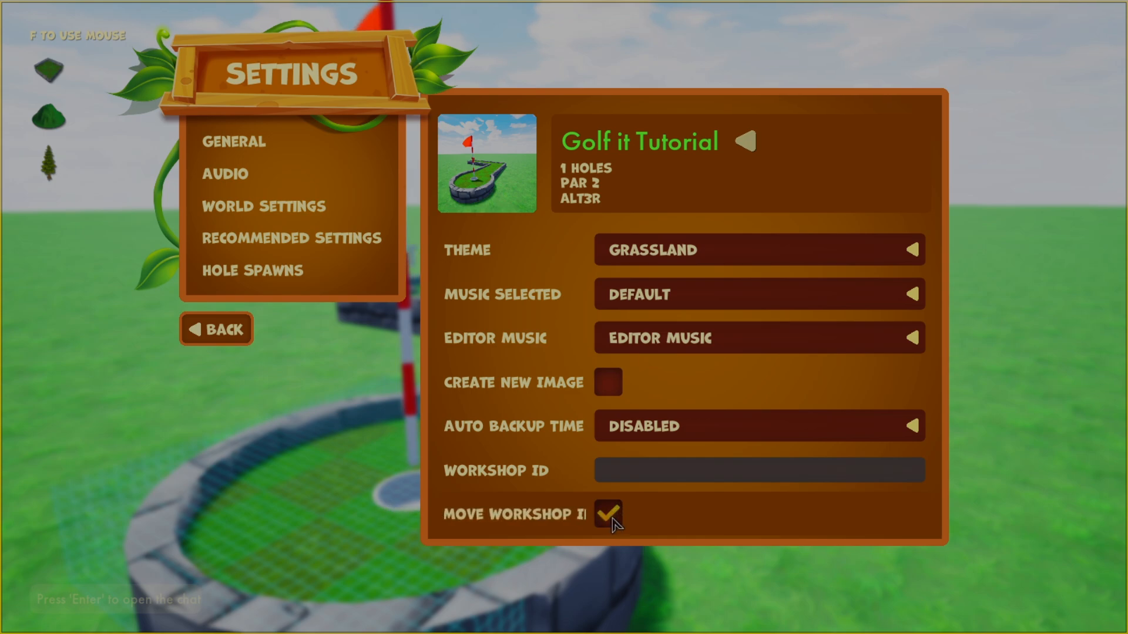
left_click(608, 515)
- Open the audio settings and look through the local sound files available for music and sound
left_click(246, 176)
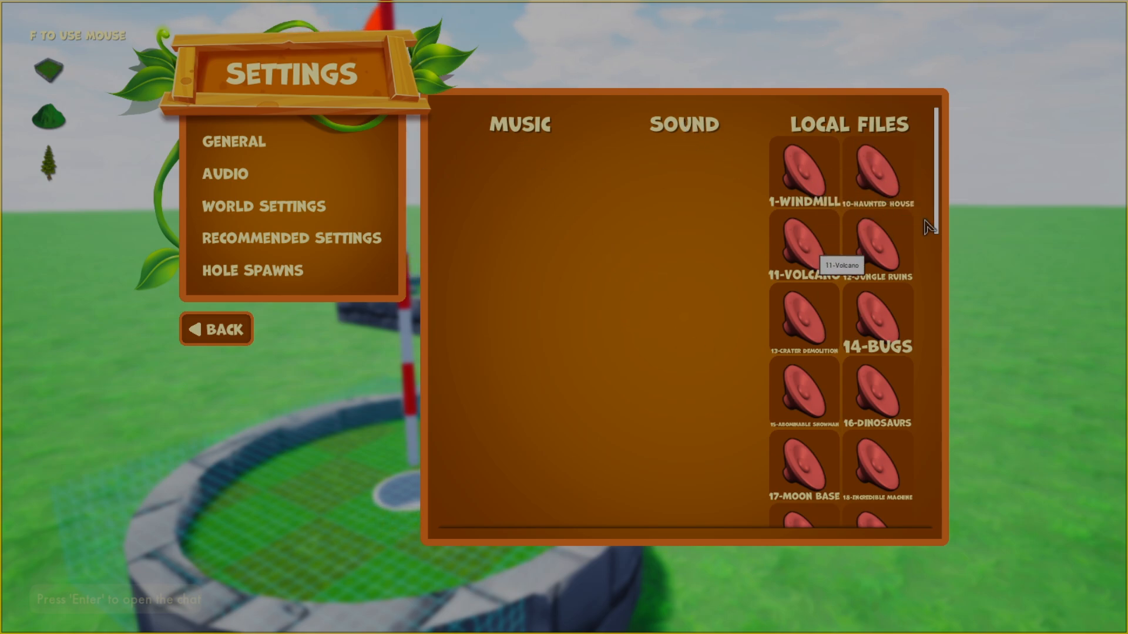
scroll(943, 182, "down", 1)
scroll(531, 233, "up", 1)
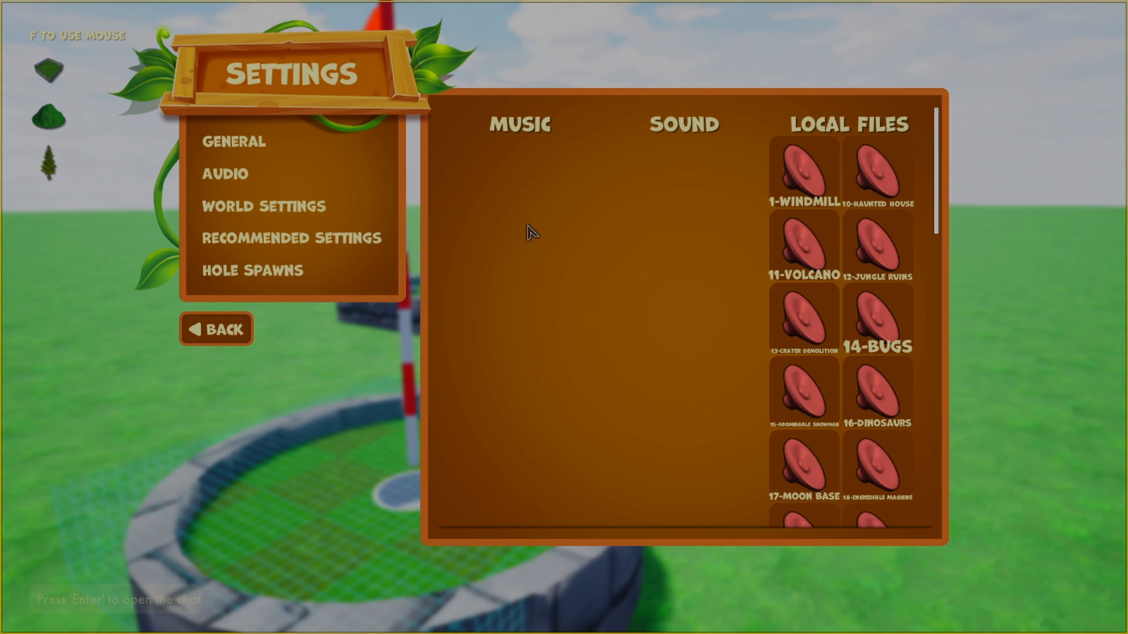
- In the world settings, try the terrain types Plane and None, and return the terrain to Voxel
left_click(290, 204)
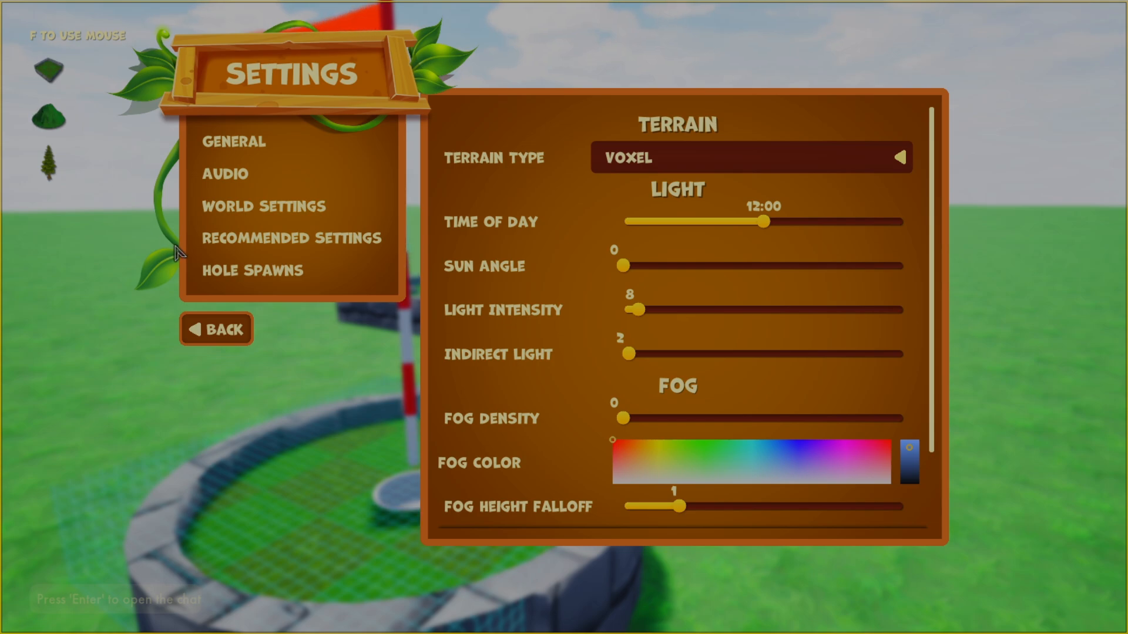
left_click(632, 157)
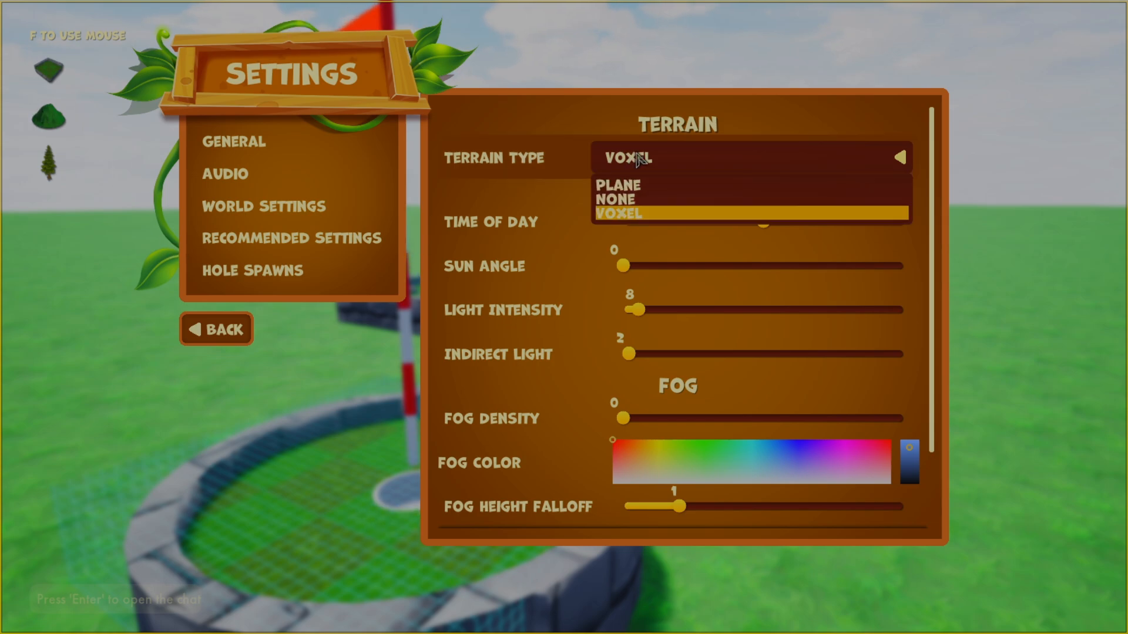
left_click(637, 187)
left_click(611, 158)
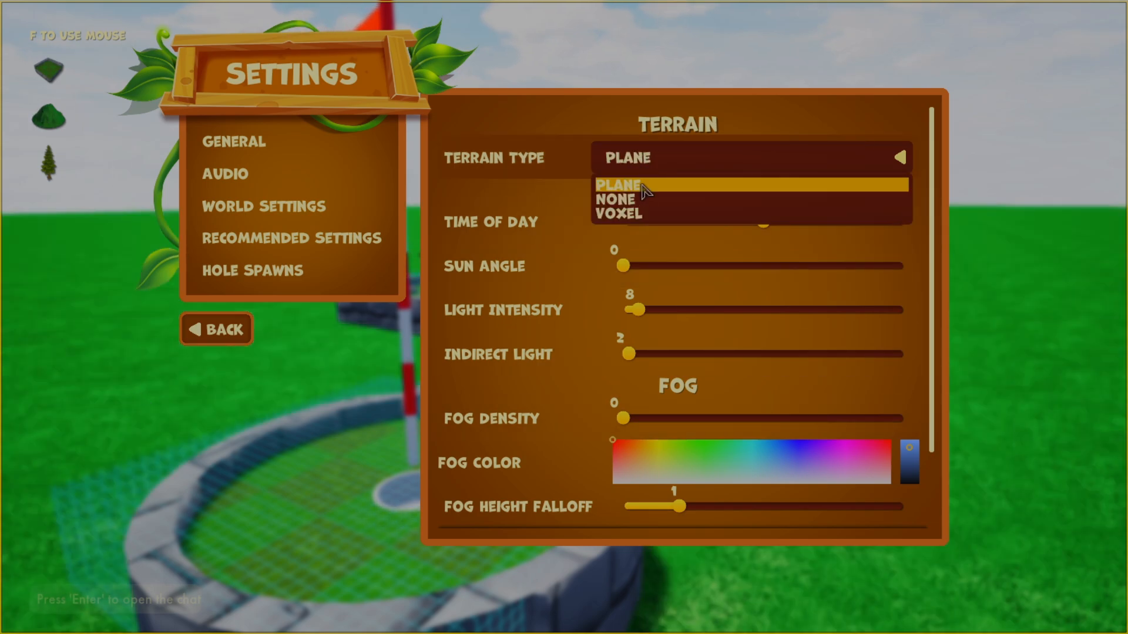
left_click(639, 199)
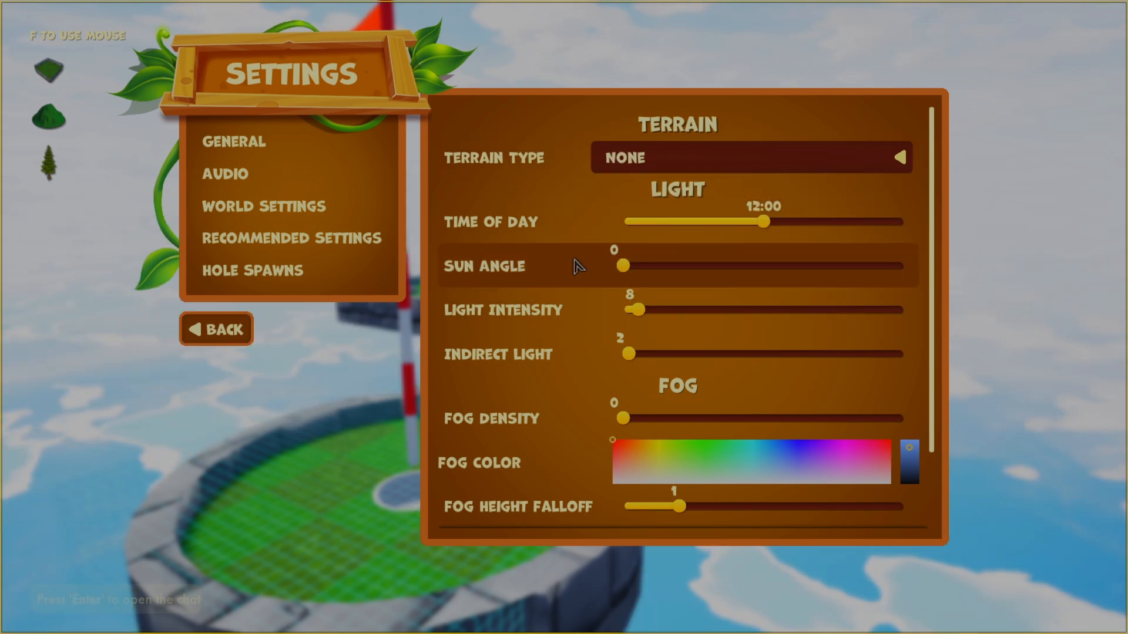
left_click(780, 147)
- Configure the world light with time of day 16:49, sun angle 0, light intensity 15.8 and indirect light 3.49
left_click_drag(764, 218, 820, 221)
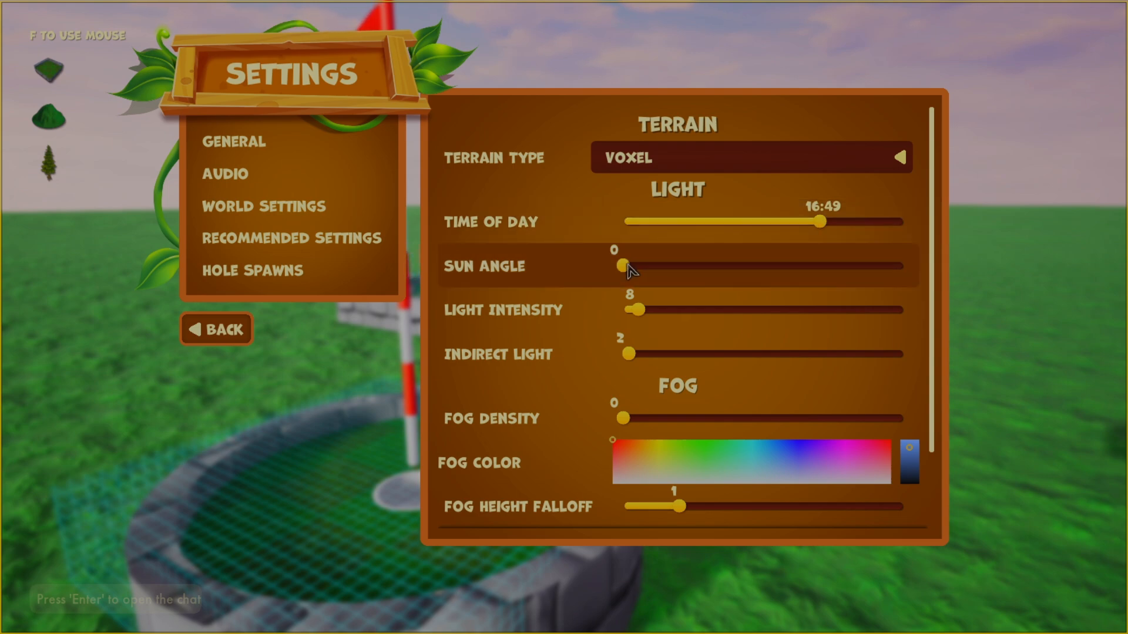
mouse_move(626, 268)
left_mouse_down()
mouse_move(839, 268)
mouse_move(618, 269)
left_mouse_up()
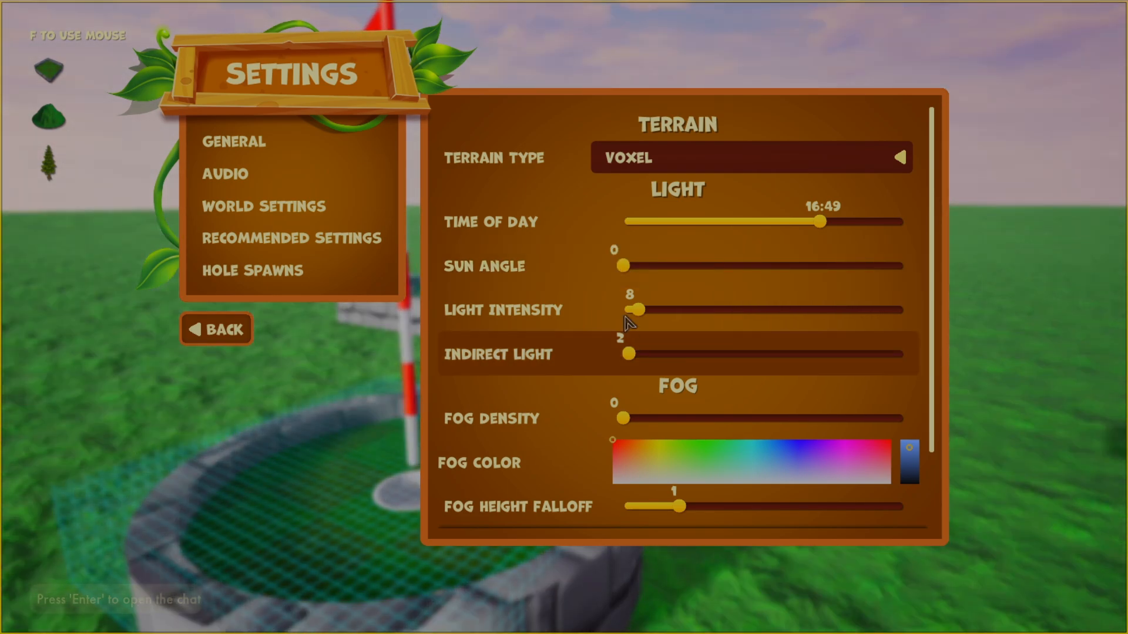
mouse_move(644, 314)
left_mouse_down()
mouse_move(846, 316)
mouse_move(630, 311)
left_mouse_up()
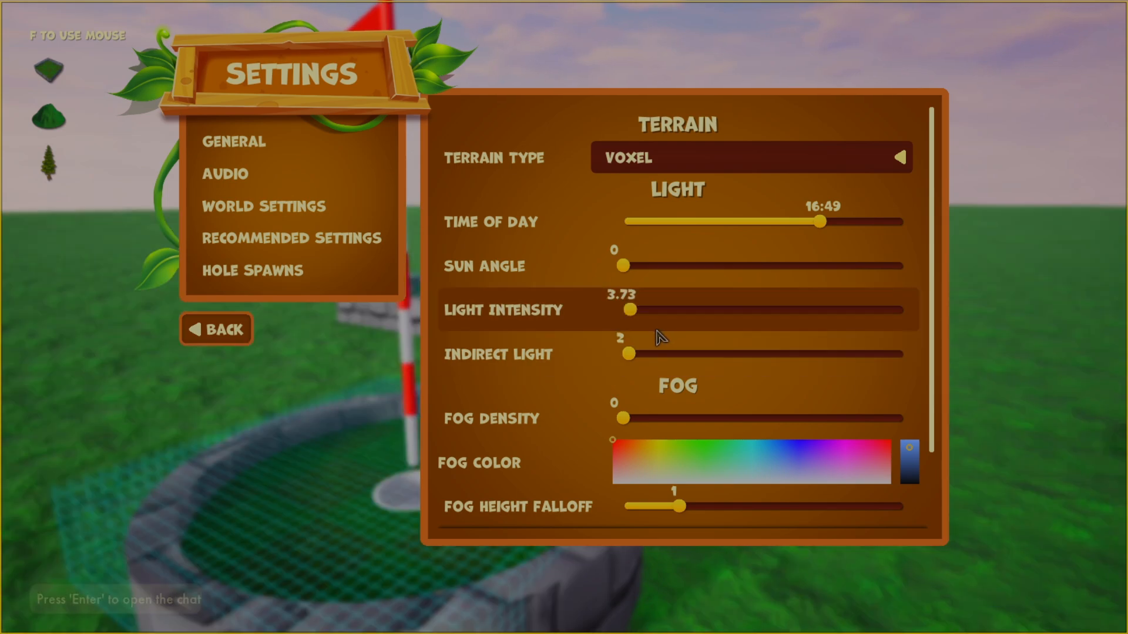
mouse_move(625, 355)
left_mouse_down()
mouse_move(708, 354)
mouse_move(614, 352)
mouse_move(631, 351)
left_mouse_up()
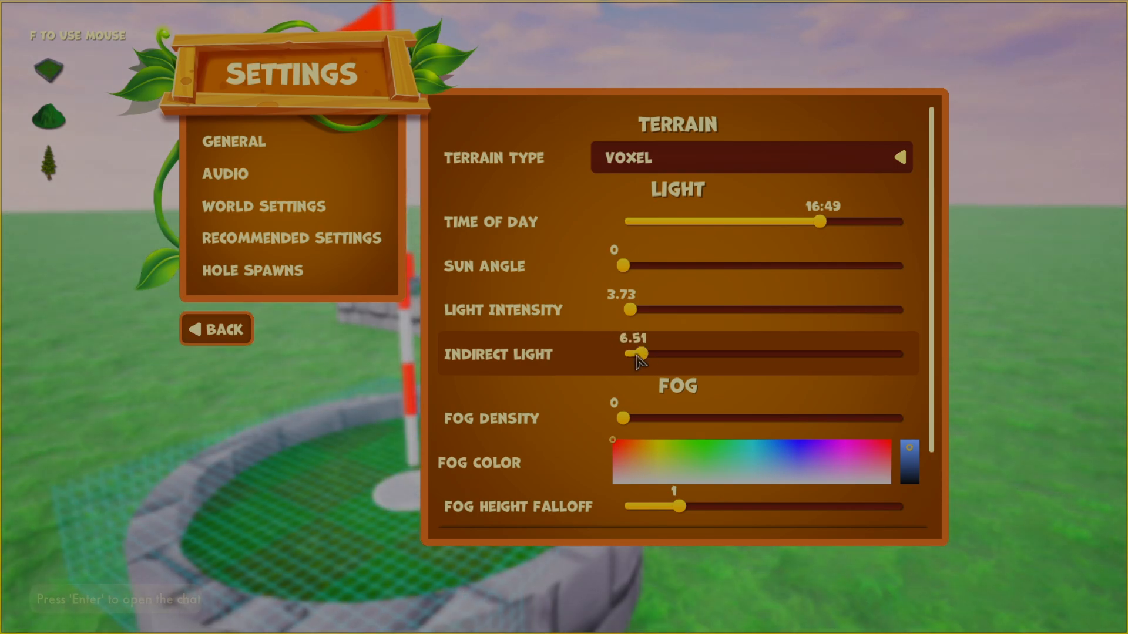
left_click_drag(646, 356, 610, 352)
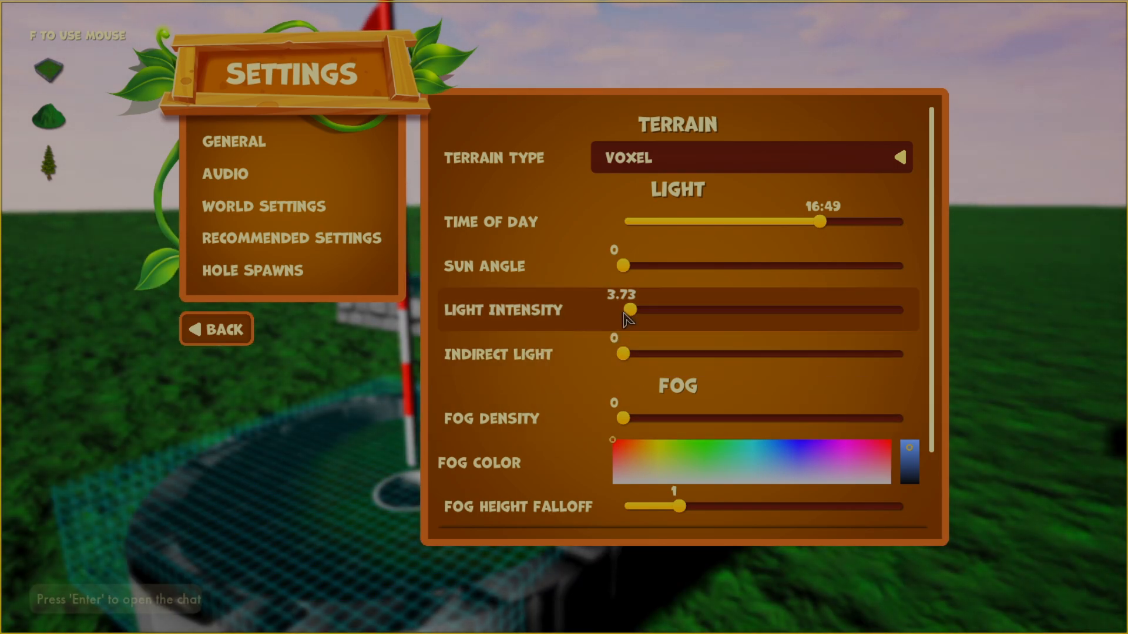
left_click_drag(635, 313, 651, 317)
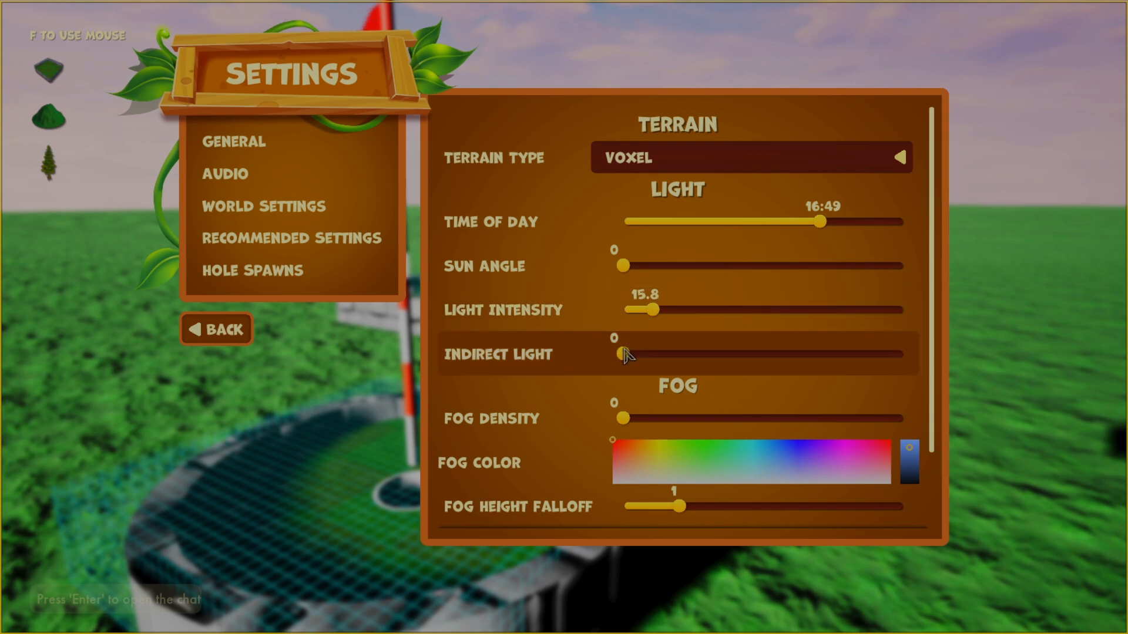
left_click_drag(622, 355, 634, 349)
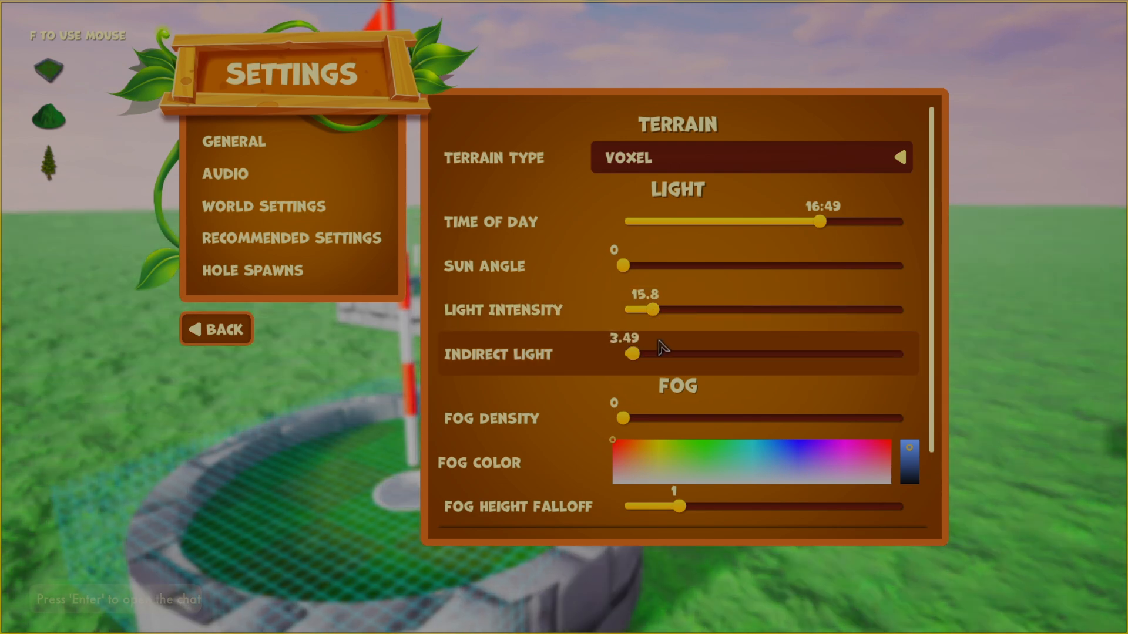
- Try a fog density of 2.29 with a yellow-green fog color, height falloff 0 and start distance 1,695.39
scroll(681, 338, "down", 2)
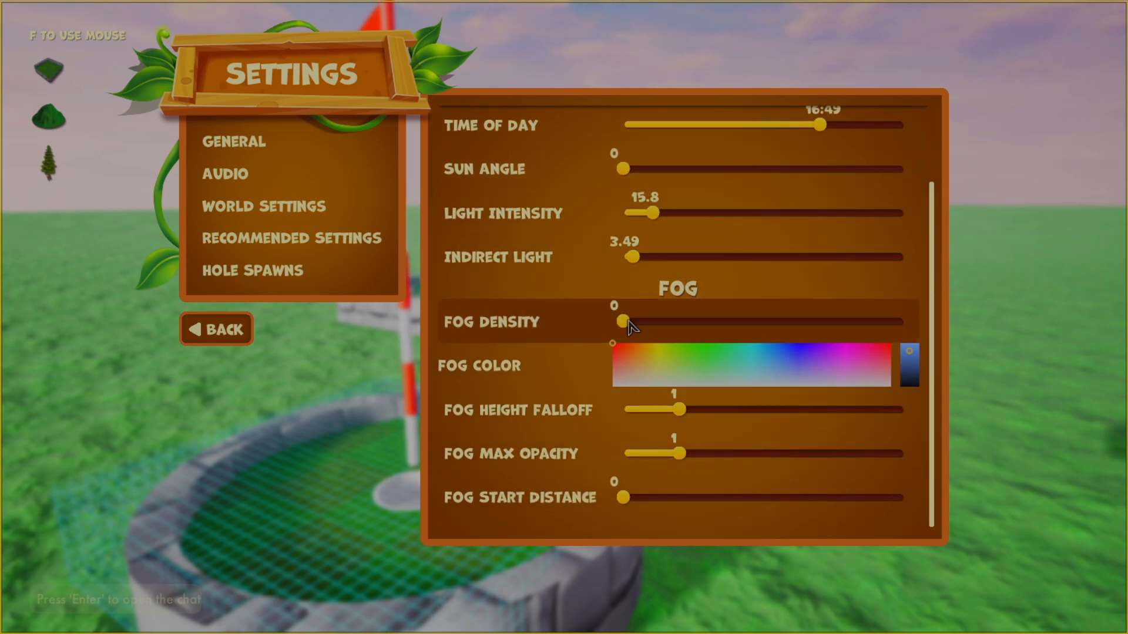
left_click_drag(629, 326, 752, 323)
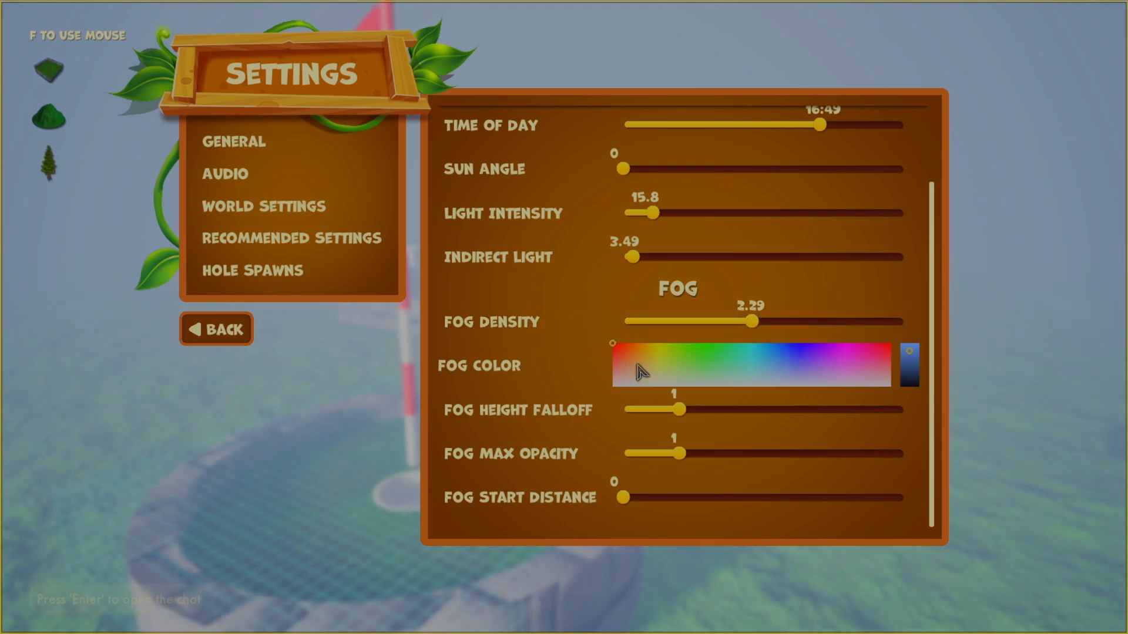
mouse_move(641, 371)
left_mouse_down()
mouse_move(780, 373)
mouse_move(734, 364)
left_mouse_up()
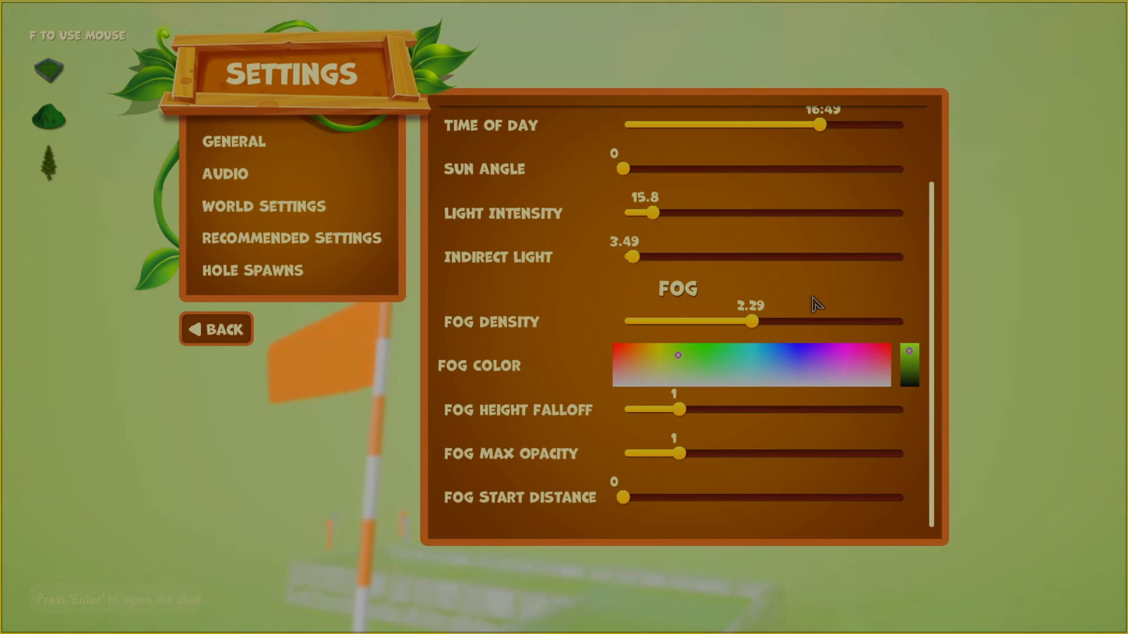
left_click_drag(679, 410, 836, 409)
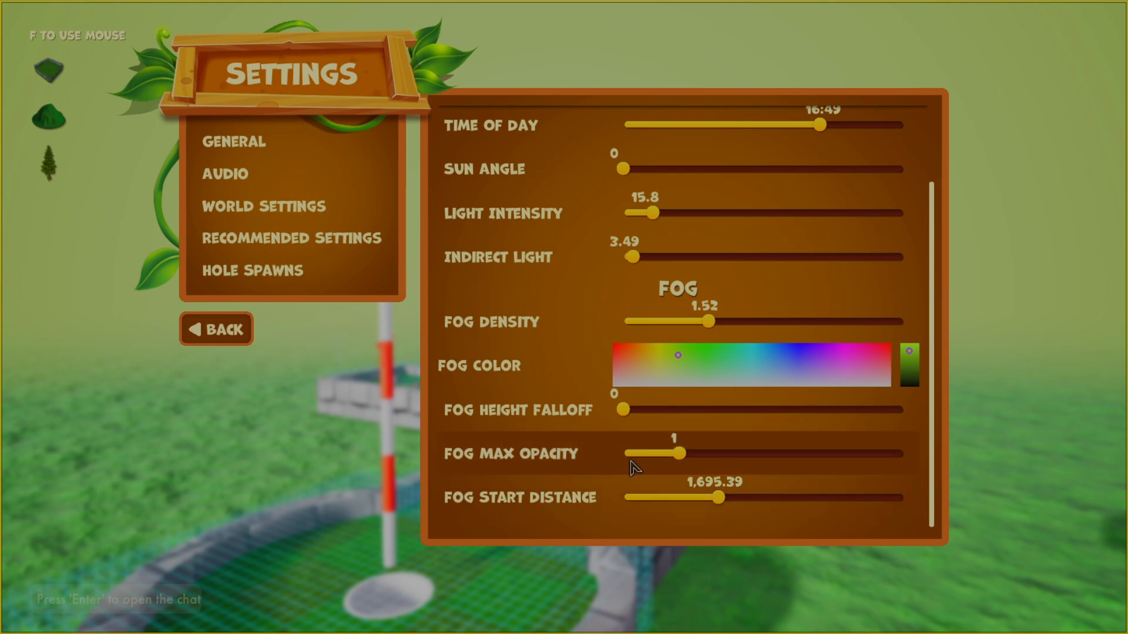
left_click_drag(675, 454, 740, 455)
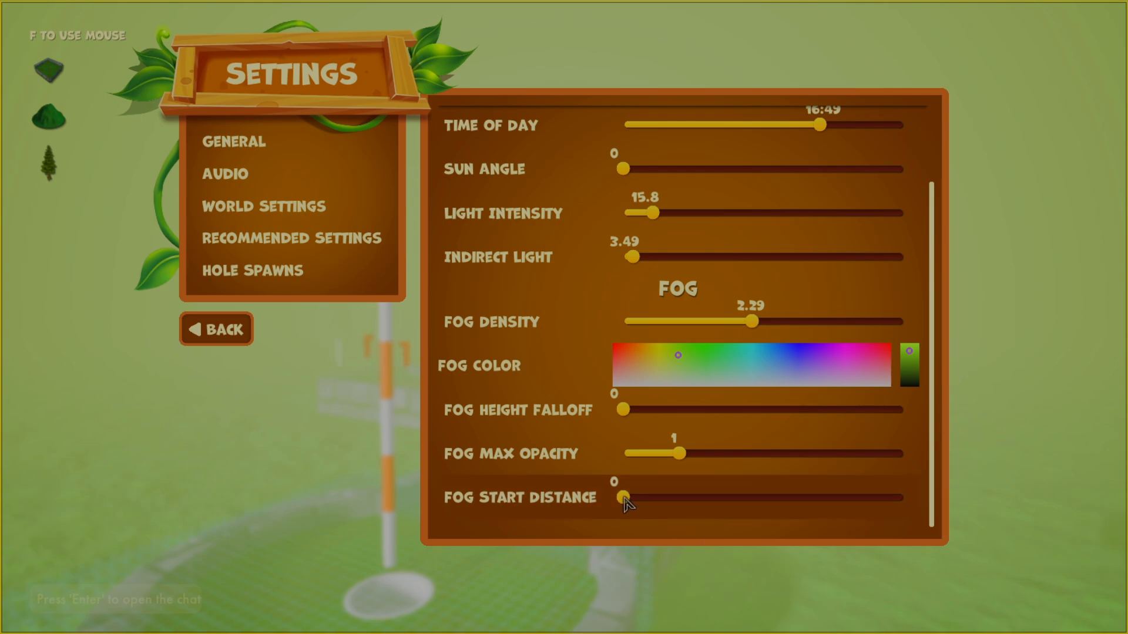
left_click_drag(625, 503, 696, 497)
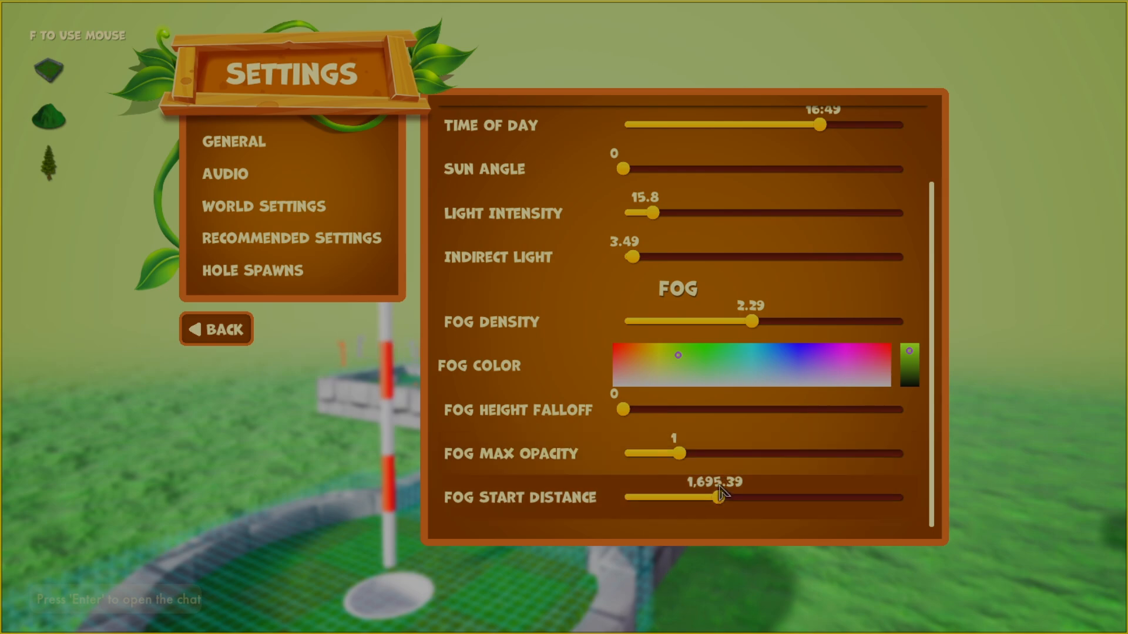
- Set the fog density to 0.05, height falloff to 0.19, start distance to 0 and the color to pale grey-blue, and leave the settings
left_click(709, 321)
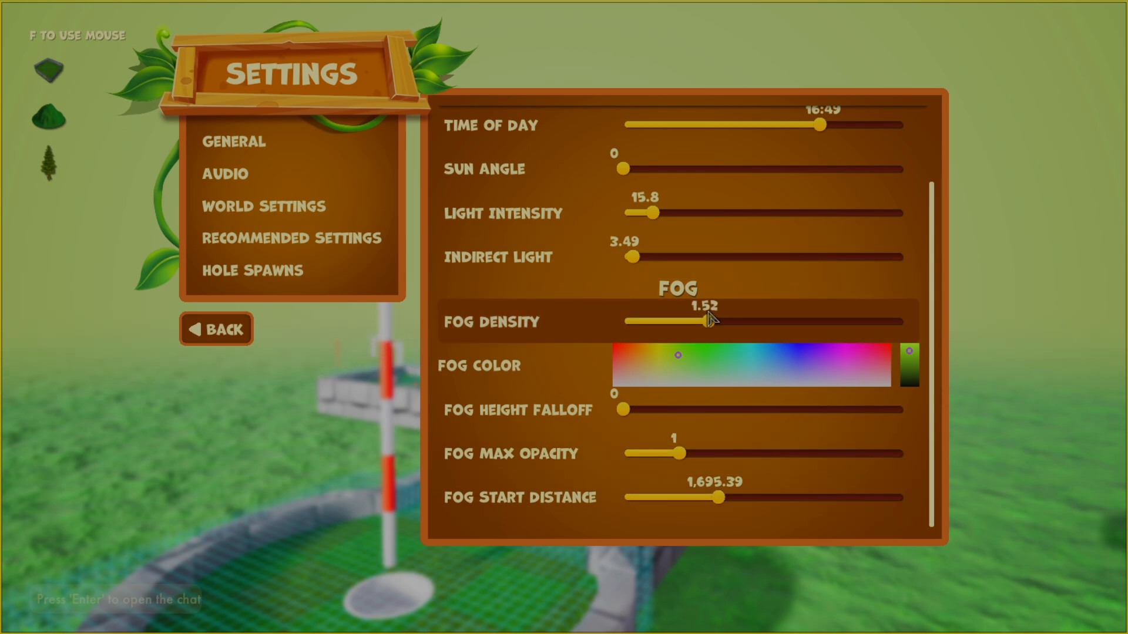
left_click_drag(706, 319, 625, 325)
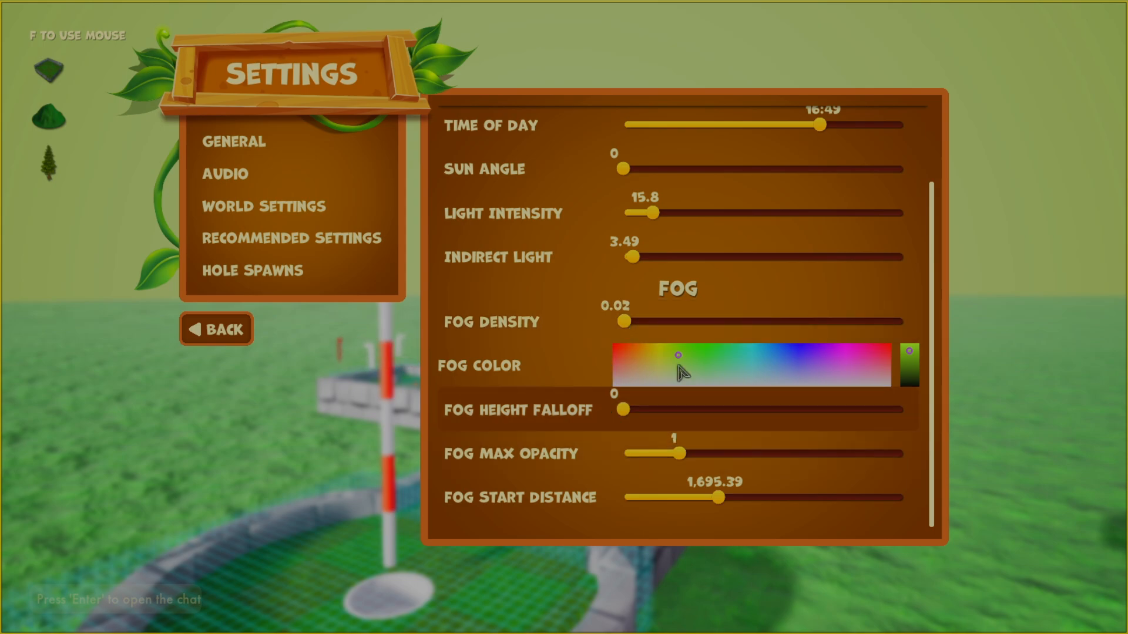
left_click_drag(623, 410, 635, 405)
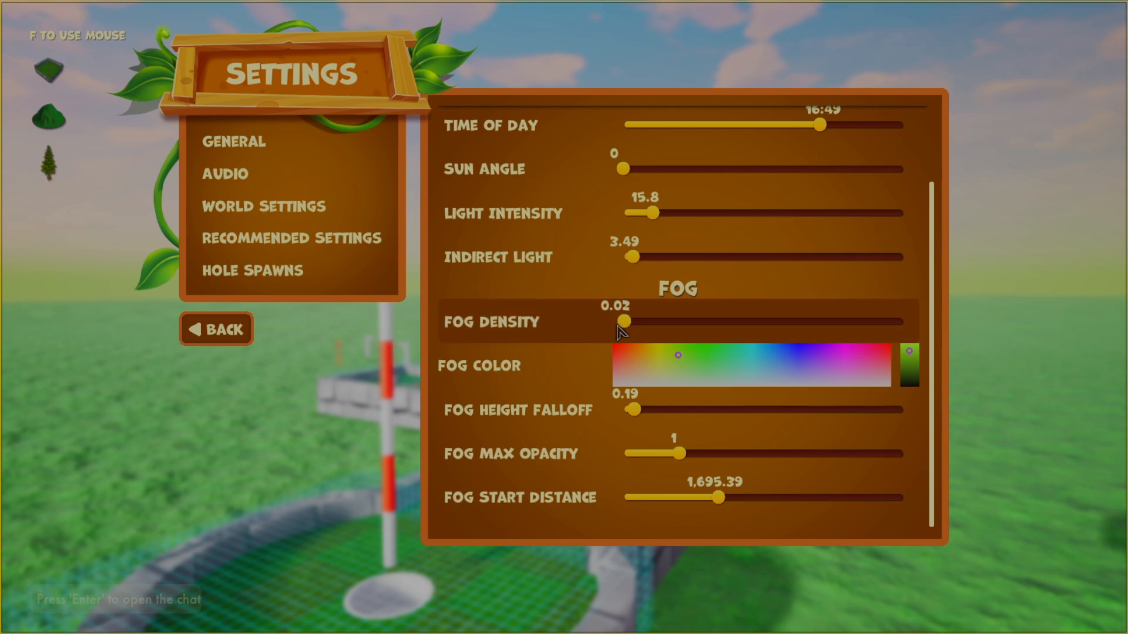
left_click_drag(624, 321, 628, 320)
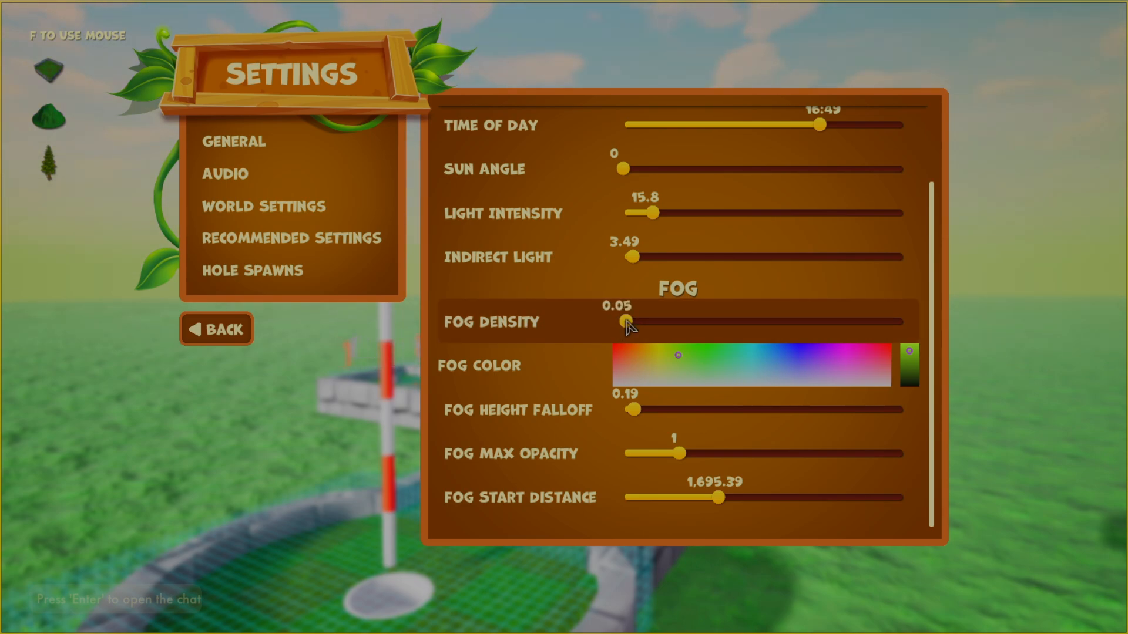
left_click_drag(726, 381, 739, 344)
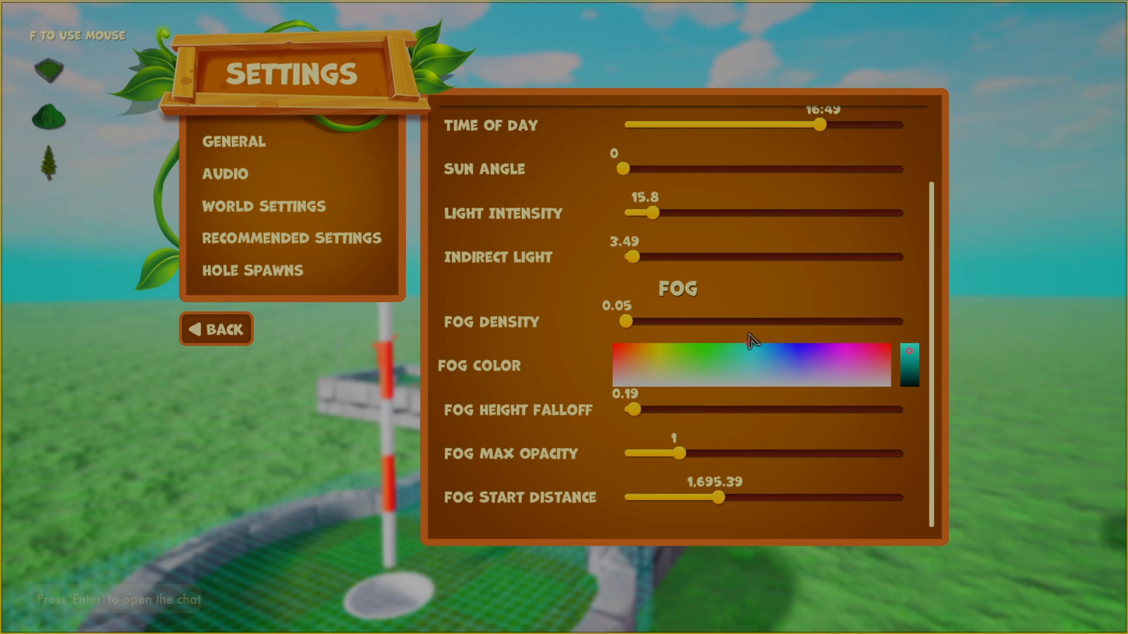
left_click_drag(760, 348, 759, 374)
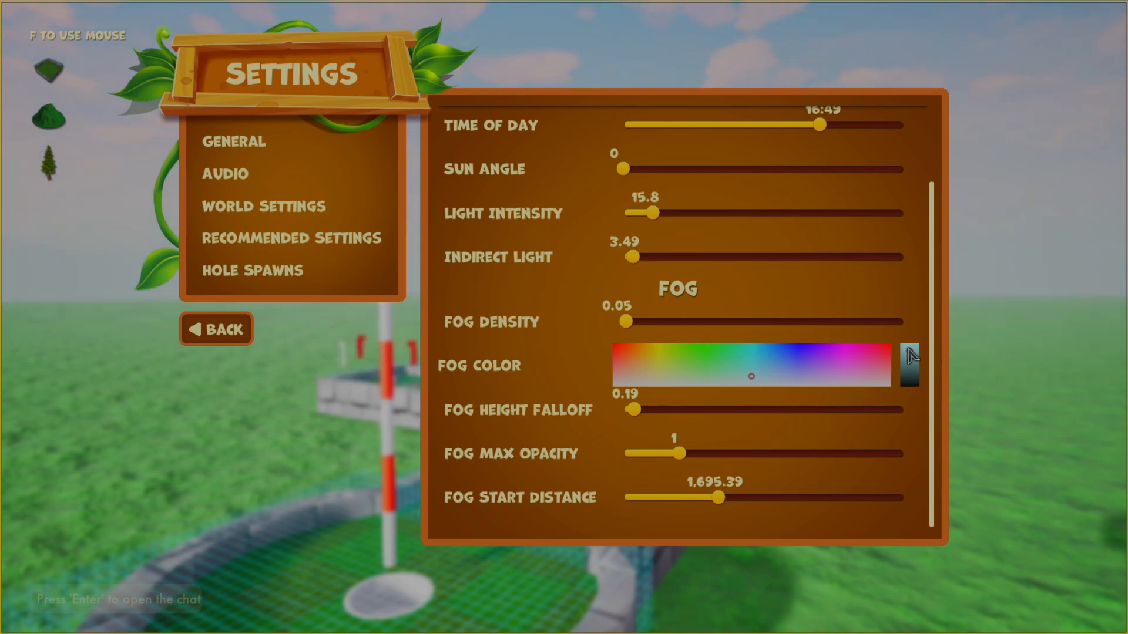
left_click_drag(719, 497, 608, 495)
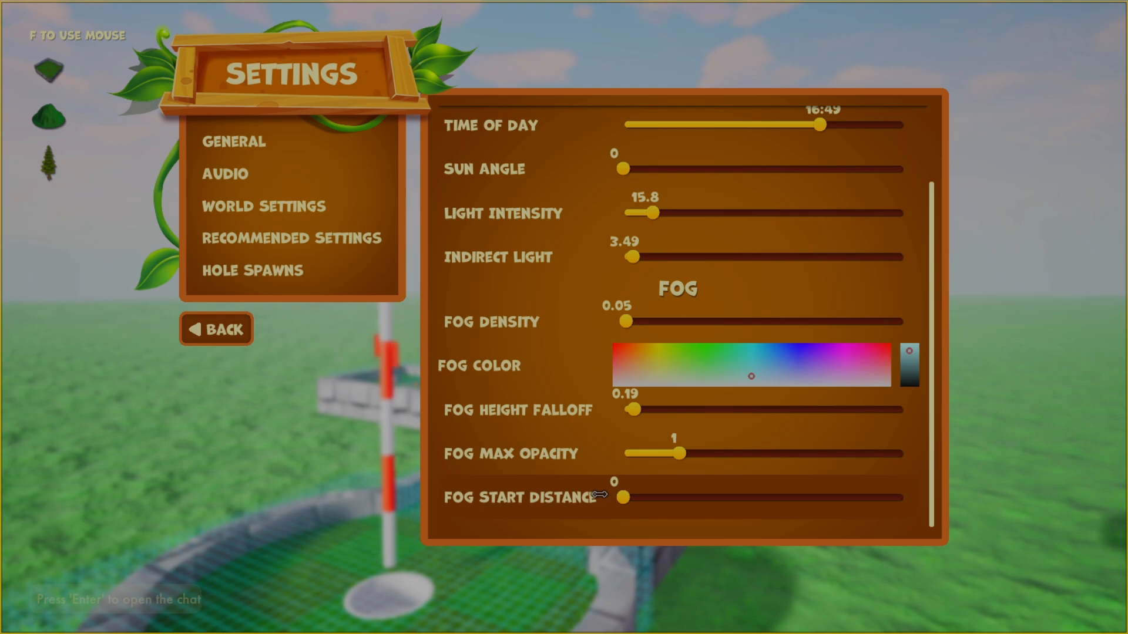
key("Escape")
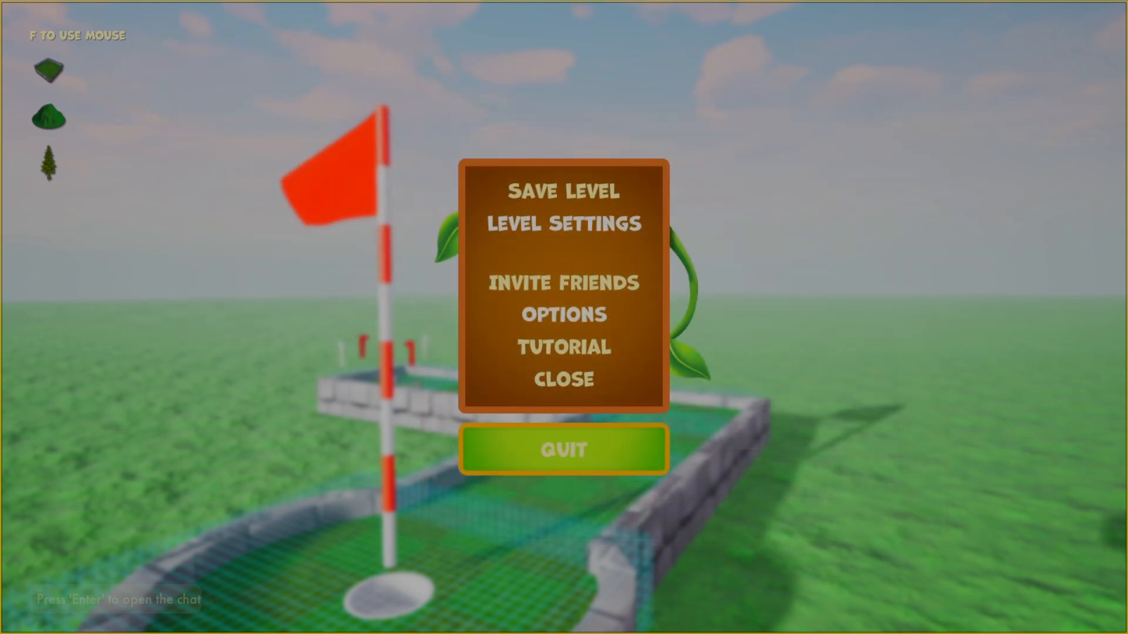
key("Escape")
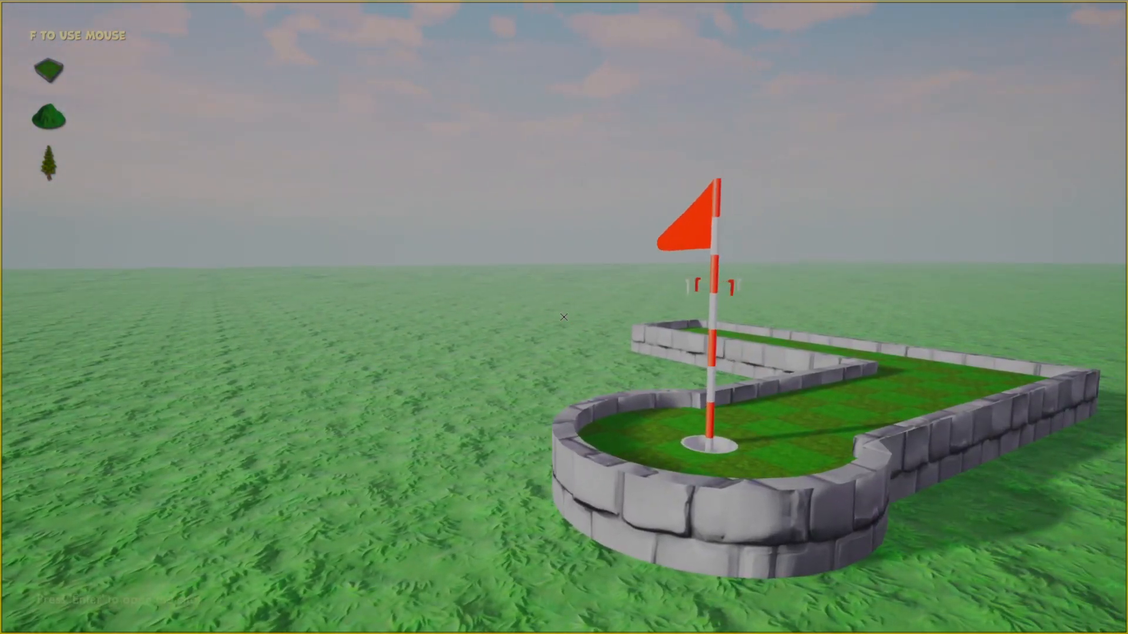
- Reopen the level settings, enable the recommended settings, and try the gamemodes Classic and Custom
key("Escape")
left_click(350, 239)
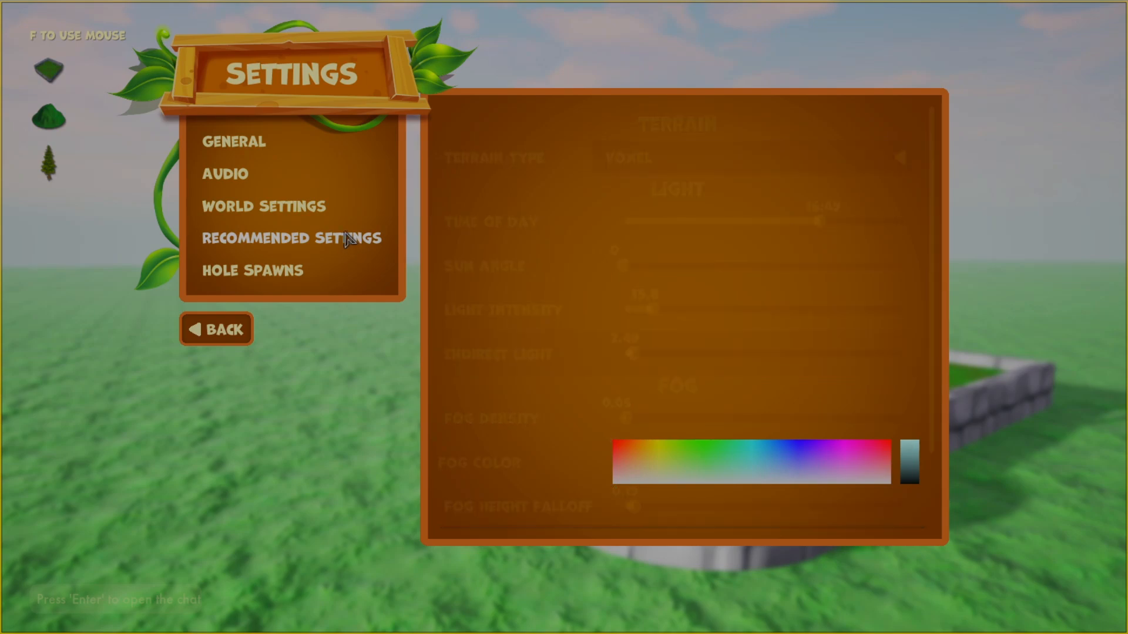
left_click(693, 140)
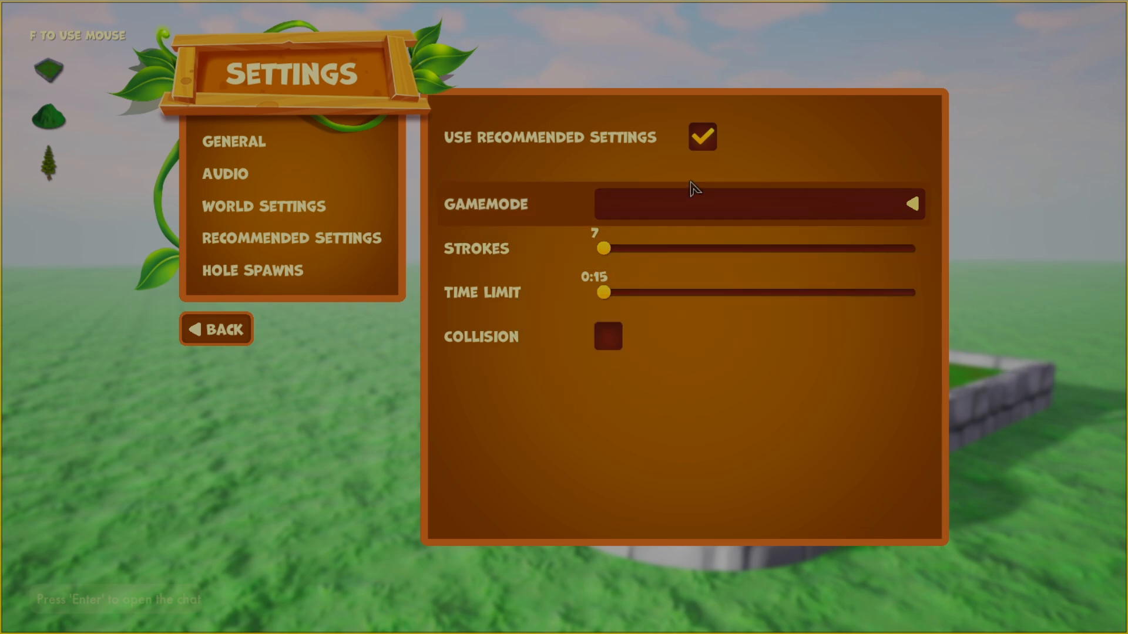
left_click(671, 209)
left_click(641, 234)
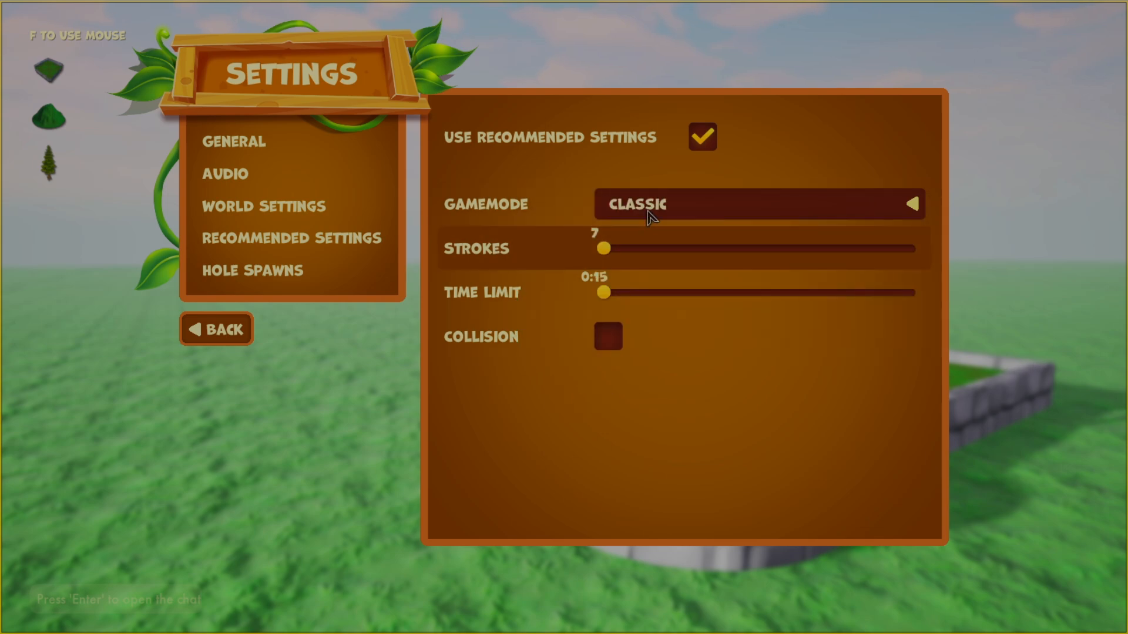
left_click(646, 206)
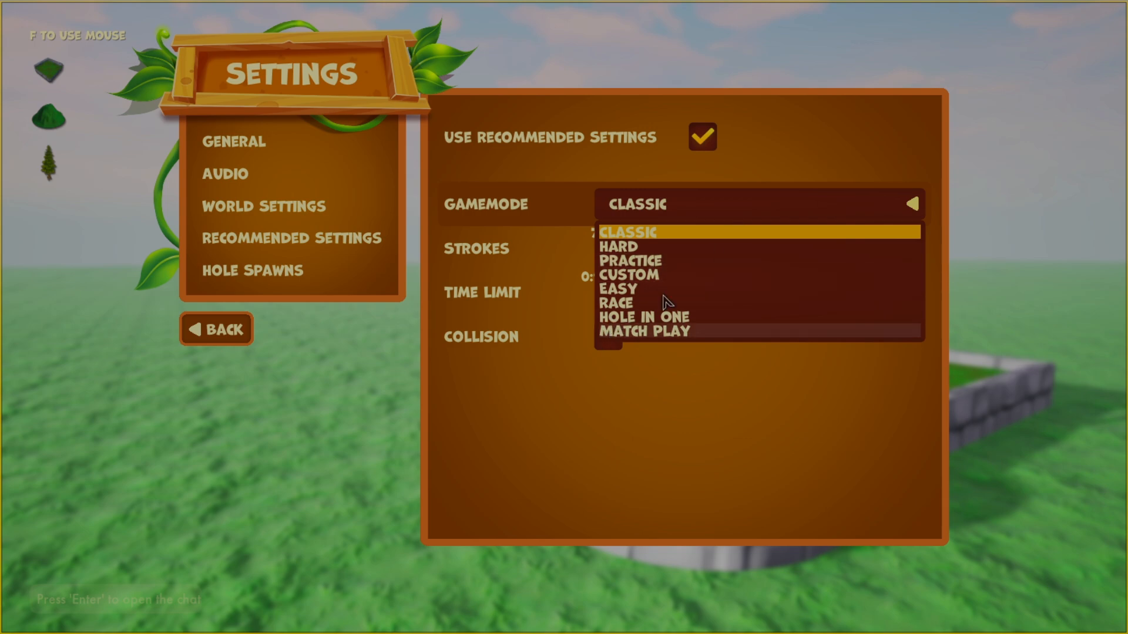
left_click(659, 277)
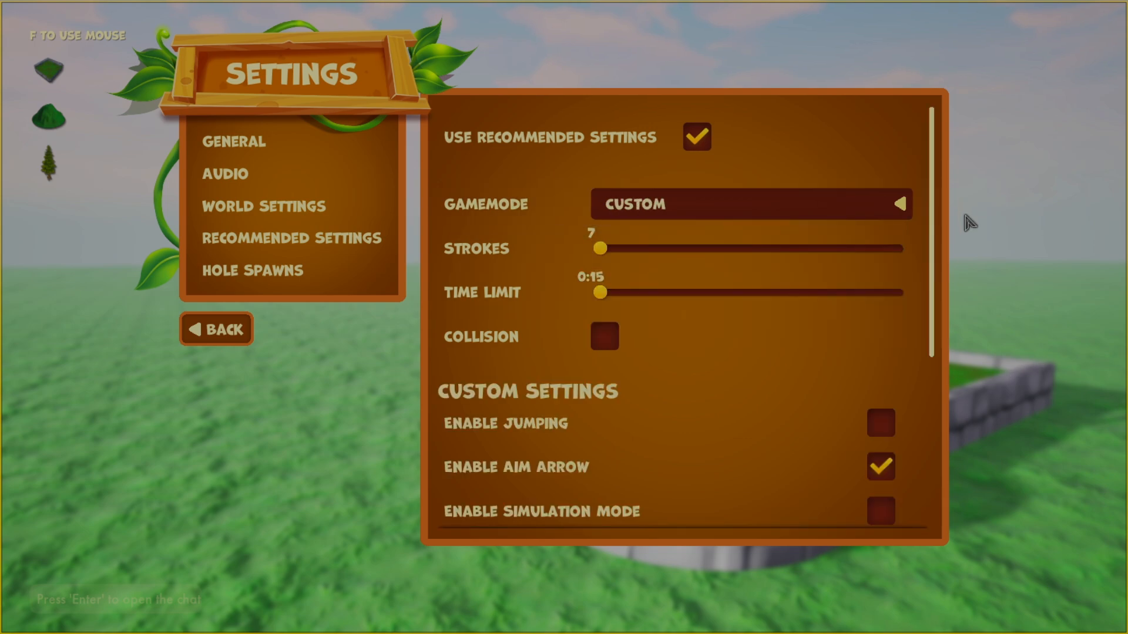
- Review the custom gamemode options, try 12 strokes, a 3:15 time limit and collision, and turn the recommended settings back off
left_click_drag(932, 235, 929, 412)
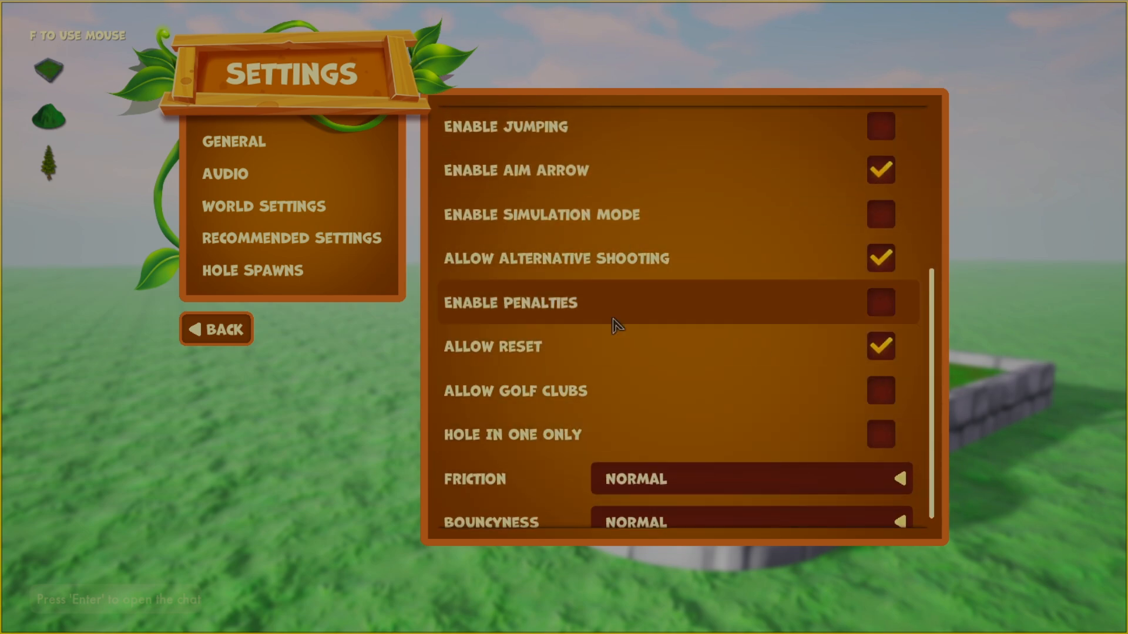
scroll(646, 353, "up", 5)
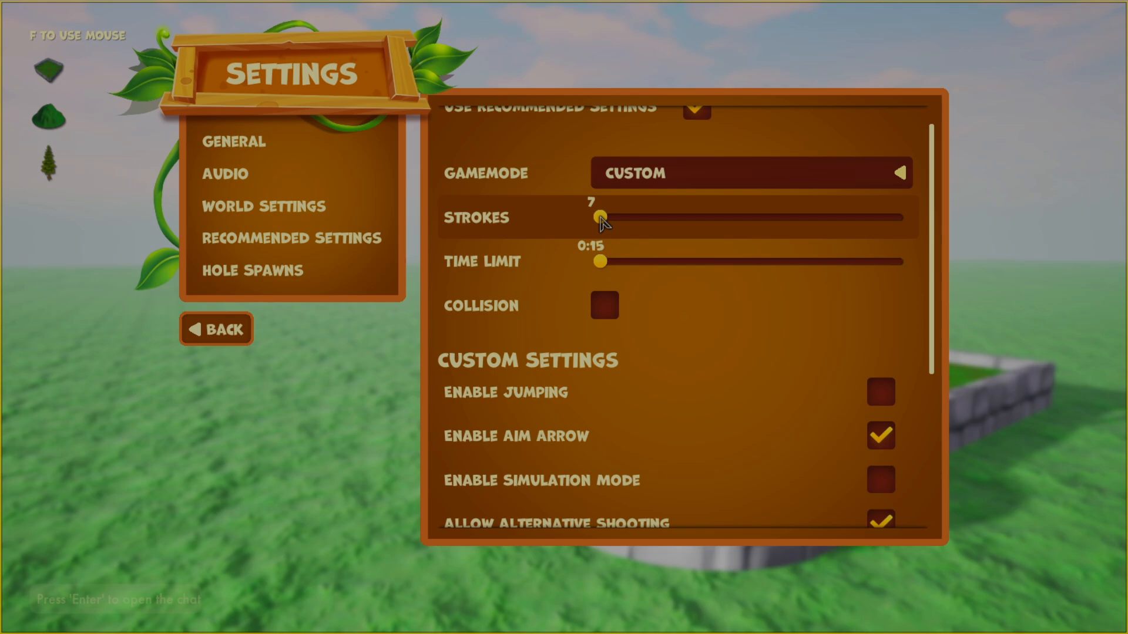
left_click_drag(639, 215, 614, 217)
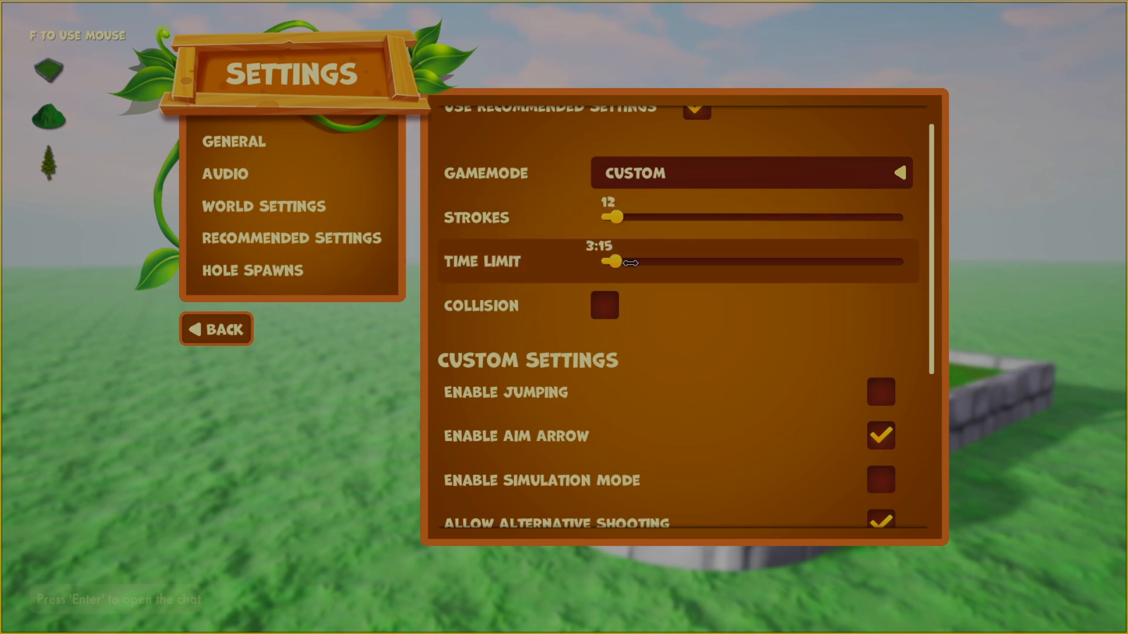
mouse_move(630, 262)
left_mouse_down()
mouse_move(659, 262)
mouse_move(611, 263)
left_mouse_up()
scroll(617, 294, "up", 1)
left_click(604, 338)
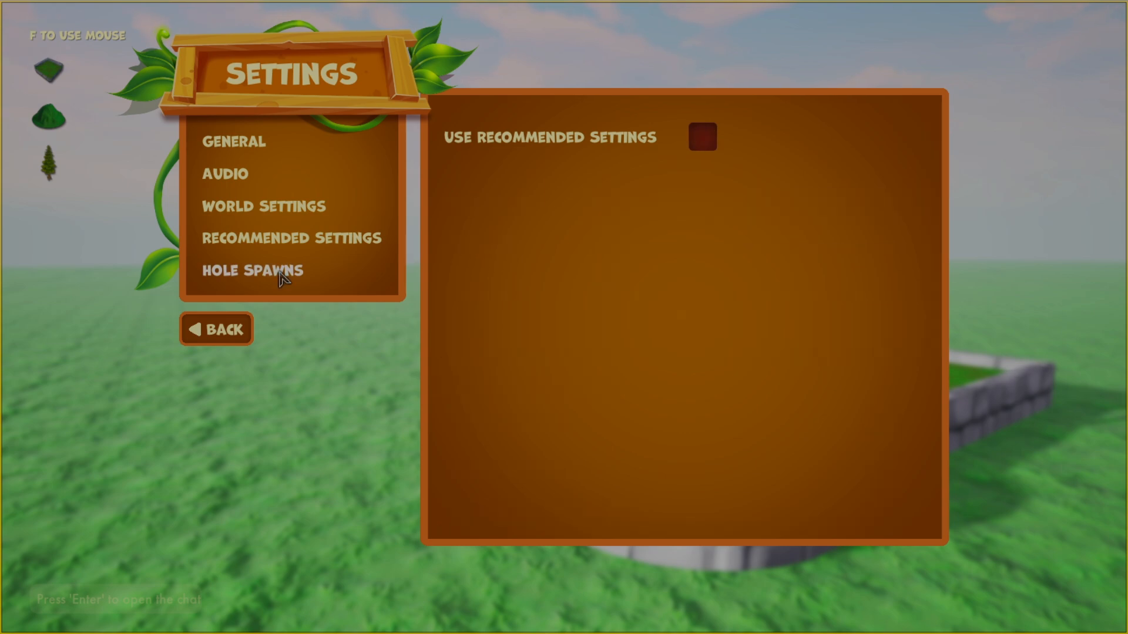
- Jump to the spawn of hole 1 through the hole spawns settings and try out the hole spawn on the lane
left_click(280, 271)
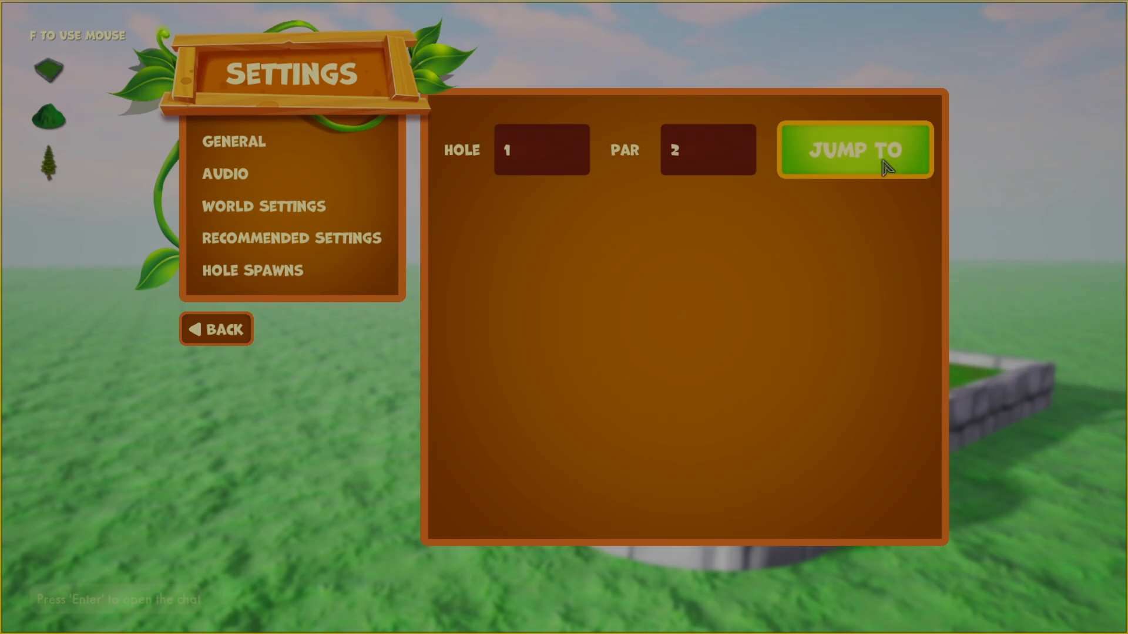
left_click(854, 160)
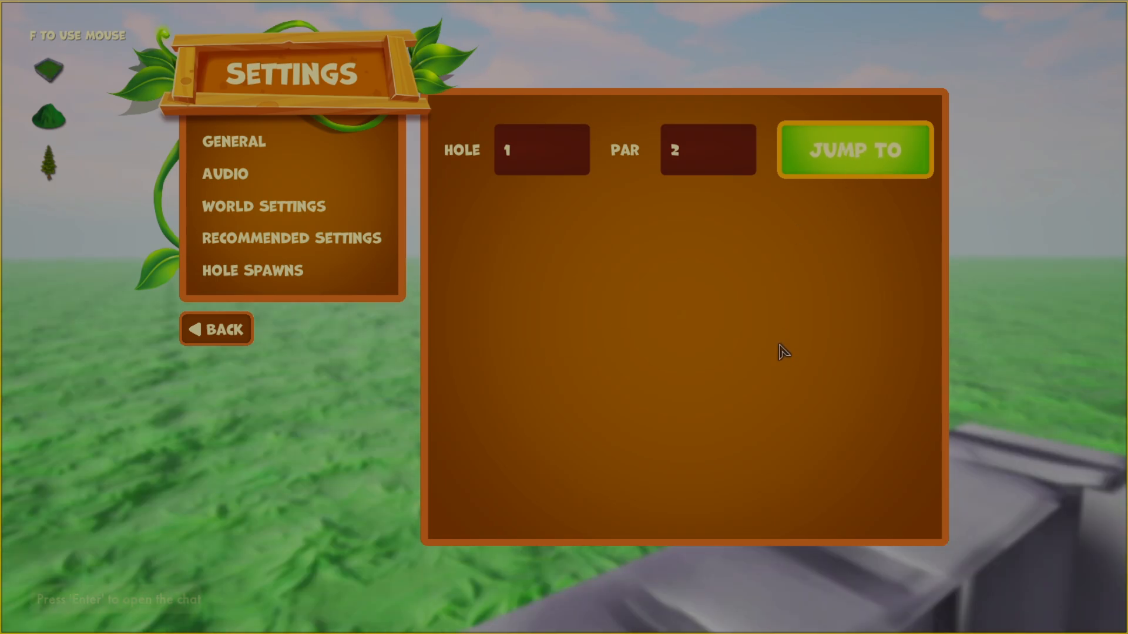
key("Escape")
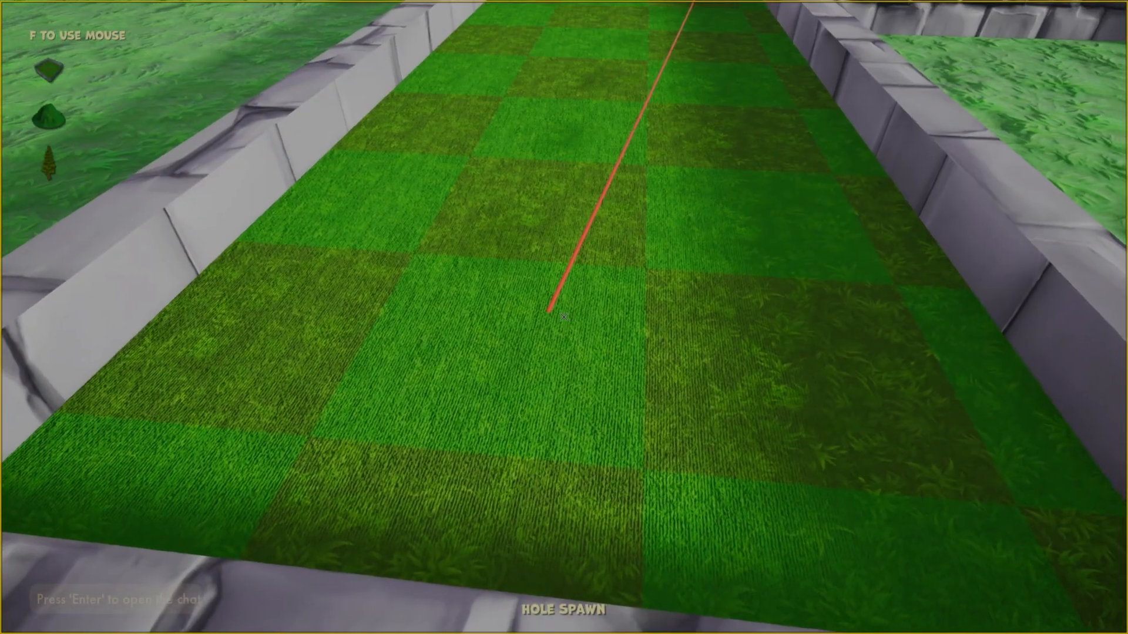
left_click(564, 450)
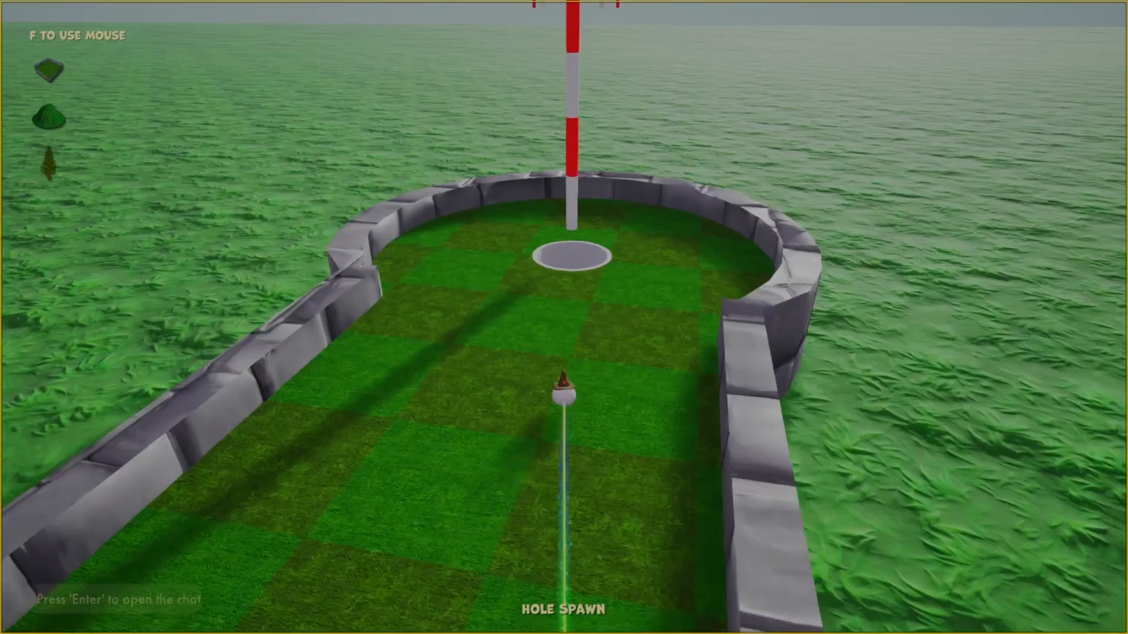
key("Tab")
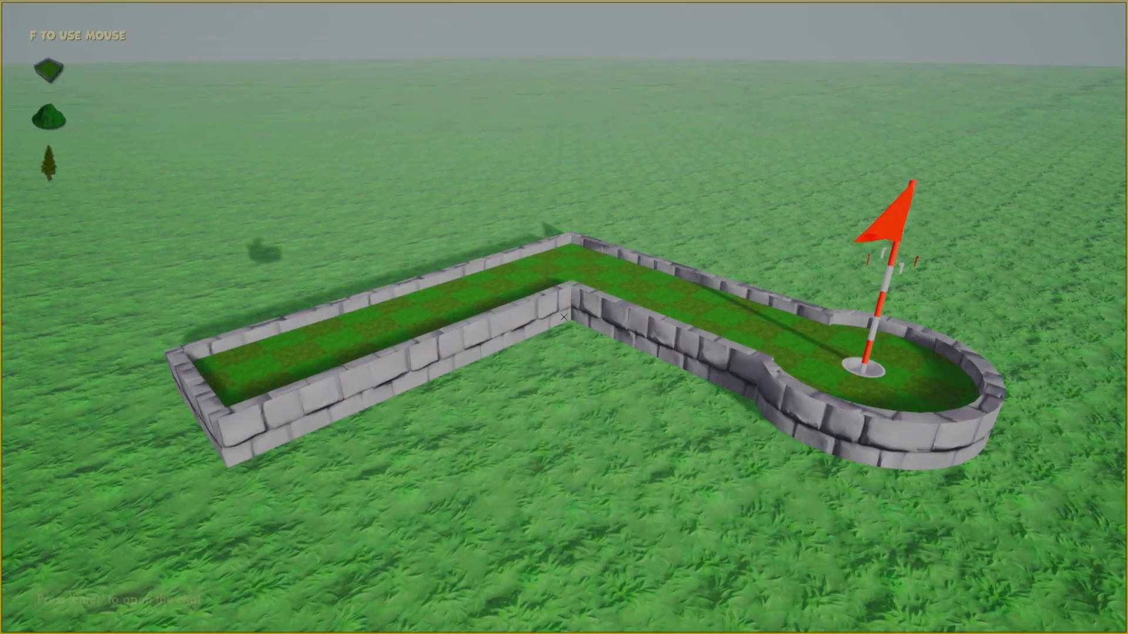